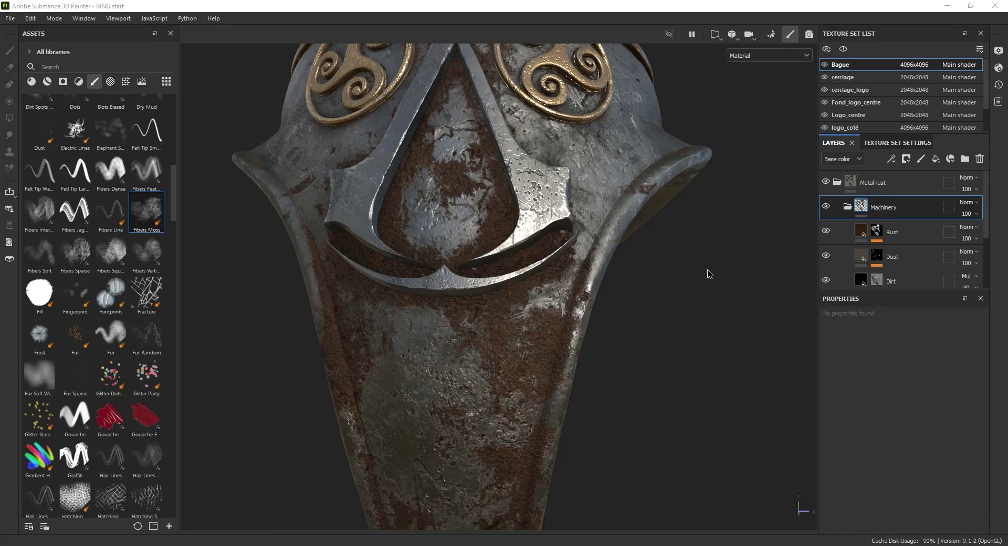
# Hide and re-show the Machinery rust group to compare, leaving its folder collapsed
pyautogui.moveTo(686, 262)
pyautogui.keyDown('shift'); pyautogui.mouseDown(button='right')
pyautogui.moveTo(684, 252)
pyautogui.moveTo(708, 263)
pyautogui.moveTo(680, 259)
pyautogui.moveTo(696, 268)
pyautogui.moveTo(673, 263)
pyautogui.moveTo(676, 272)
pyautogui.mouseUp(button='right'); pyautogui.keyUp('shift')
pyautogui.moveTo(684, 289)
pyautogui.keyDown('alt'); pyautogui.mouseDown()
pyautogui.moveTo(618, 321)
pyautogui.moveTo(704, 273)
pyautogui.moveTo(711, 248)
pyautogui.moveTo(765, 262)
pyautogui.moveTo(797, 292)
pyautogui.moveTo(797, 326)
pyautogui.moveTo(638, 303)
pyautogui.moveTo(641, 252)
pyautogui.mouseUp(); pyautogui.keyUp('alt')
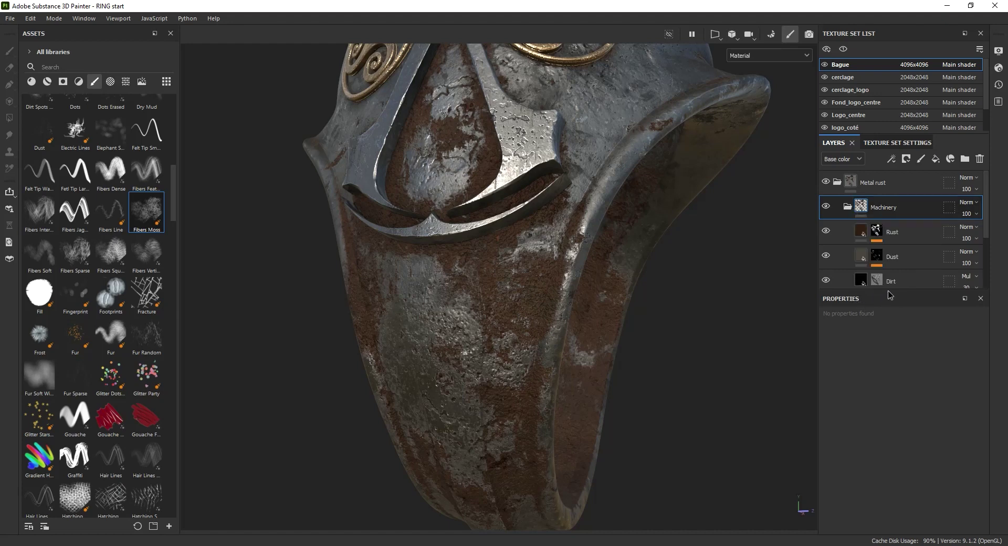
pyautogui.moveTo(888, 290); pyautogui.dragTo(888, 373)
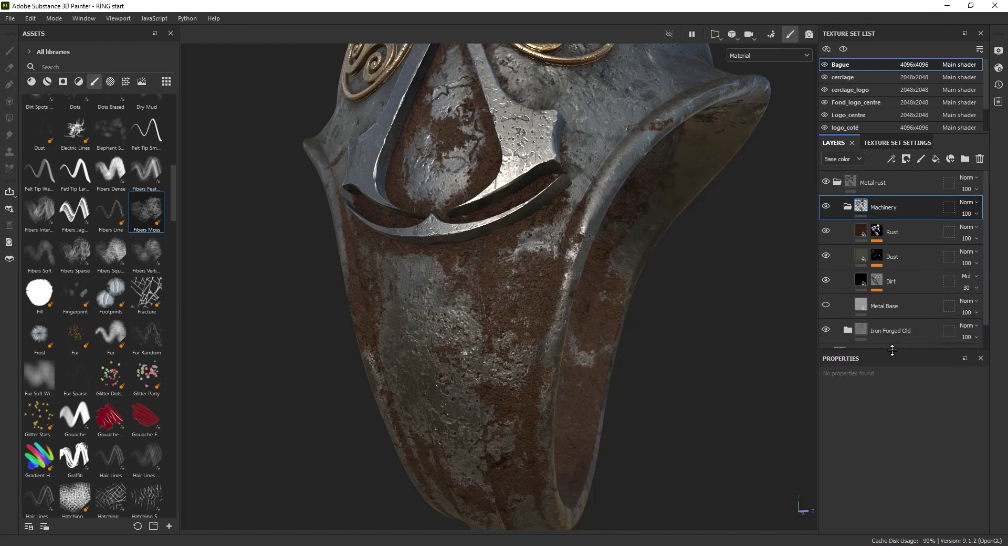
pyautogui.click(849, 207)
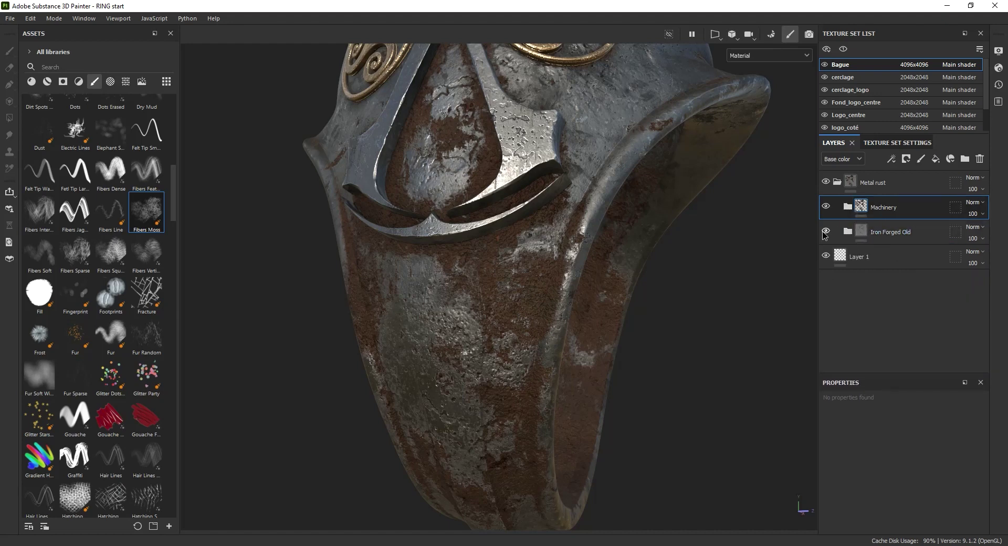
pyautogui.click(826, 208)
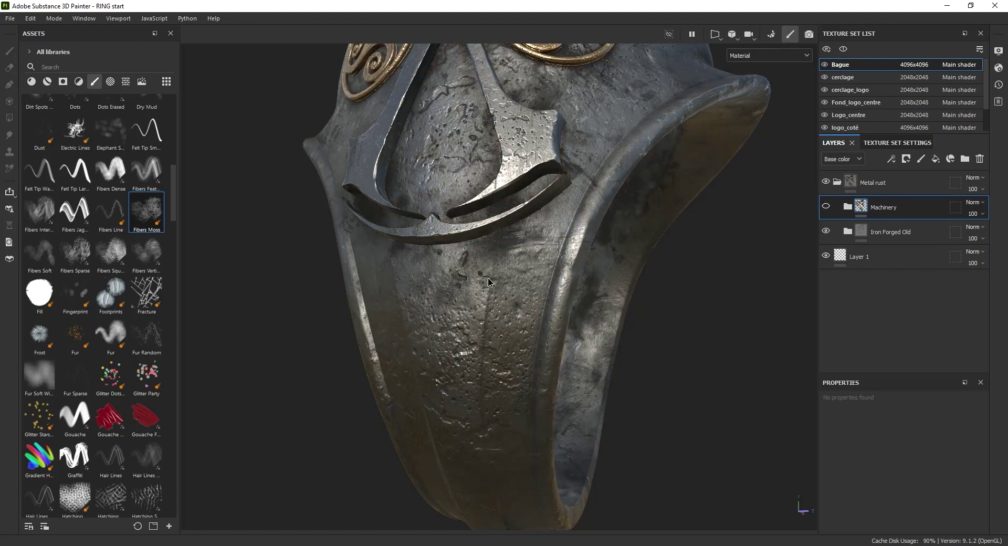
pyautogui.click(826, 207)
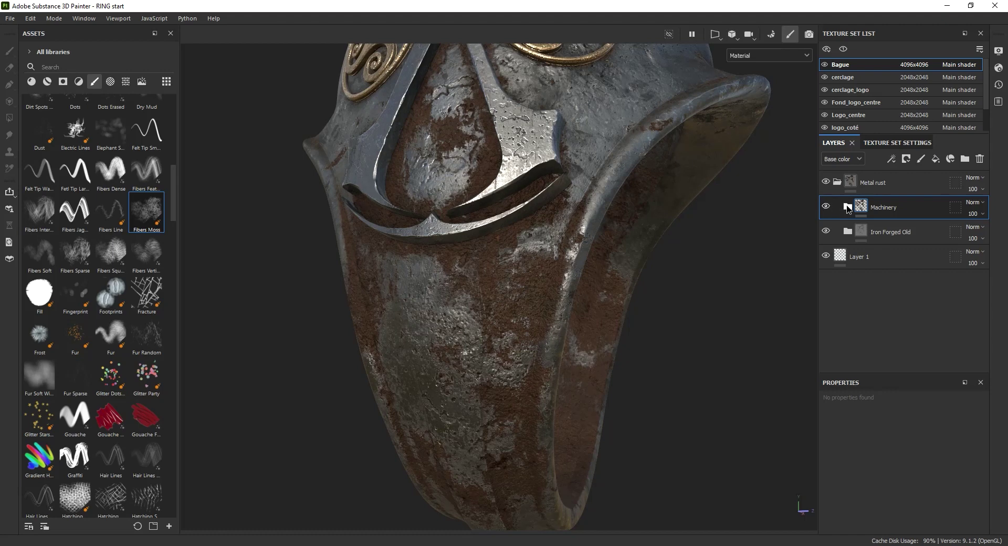
pyautogui.click(848, 207)
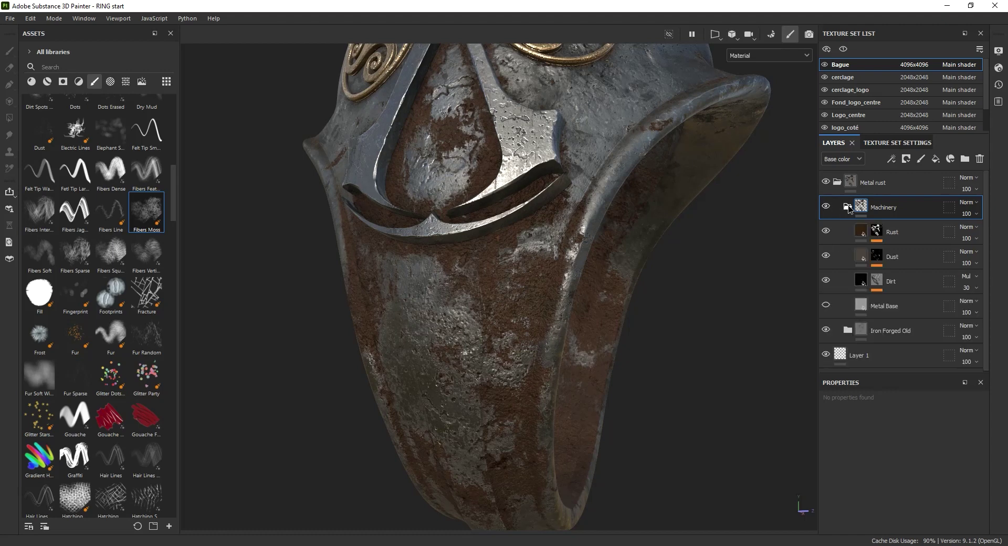
pyautogui.click(848, 207)
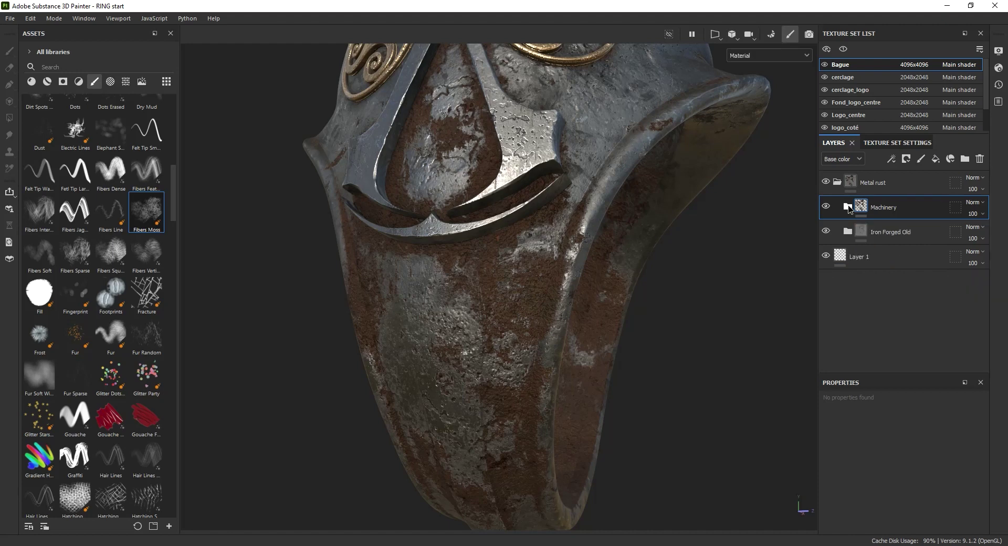
# Lower the Machinery group's opacity, then raise it again to settle at 92
pyautogui.click(984, 215)
pyautogui.moveTo(1002, 235); pyautogui.dragTo(998, 236)
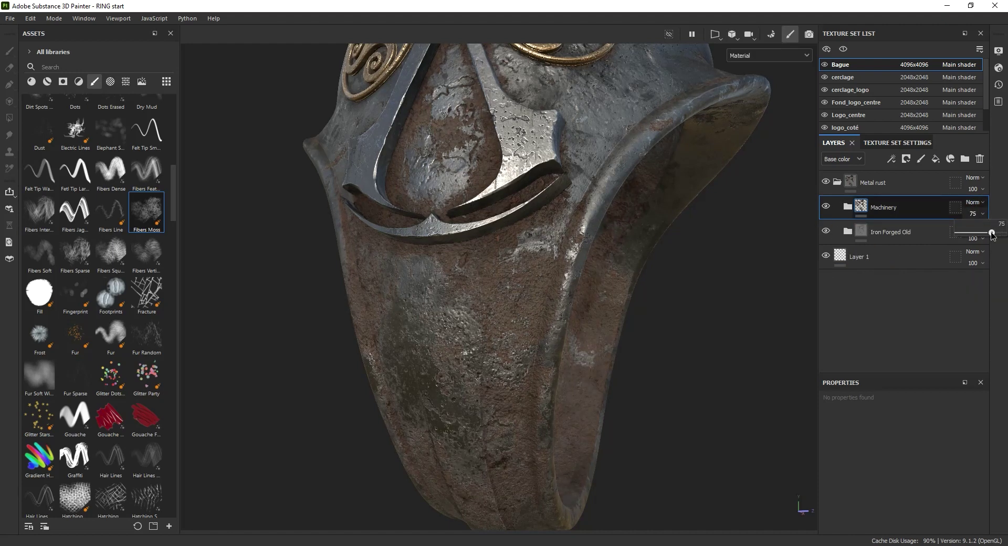
pyautogui.moveTo(678, 234)
pyautogui.keyDown('alt'); pyautogui.mouseDown()
pyautogui.moveTo(690, 252)
pyautogui.moveTo(728, 235)
pyautogui.mouseUp(); pyautogui.keyUp('alt')
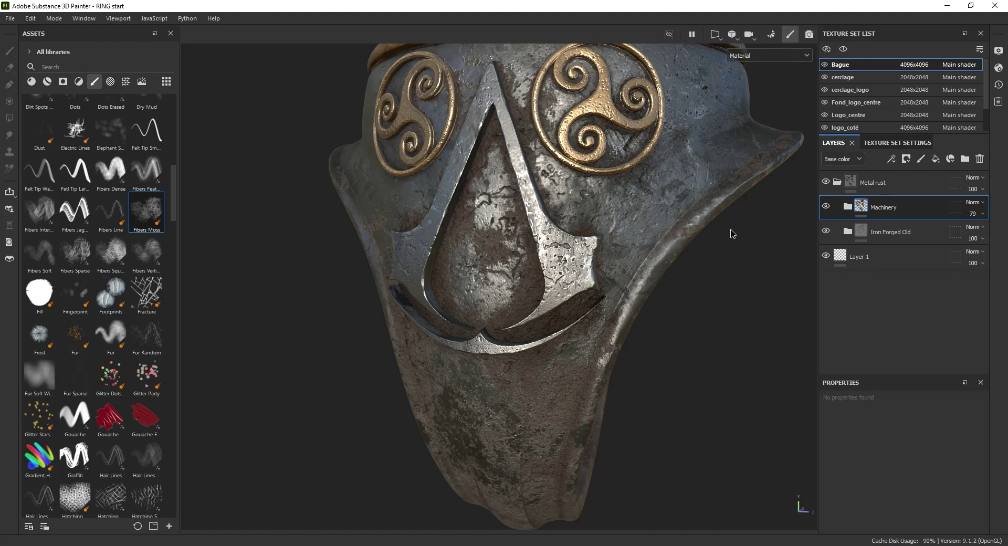
pyautogui.click(984, 214)
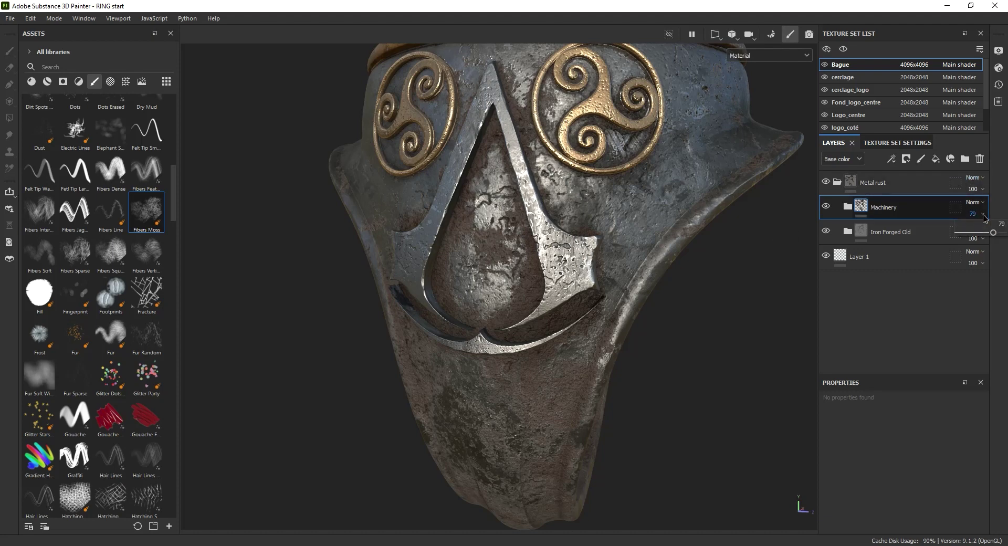
pyautogui.moveTo(993, 233); pyautogui.dragTo(1002, 240)
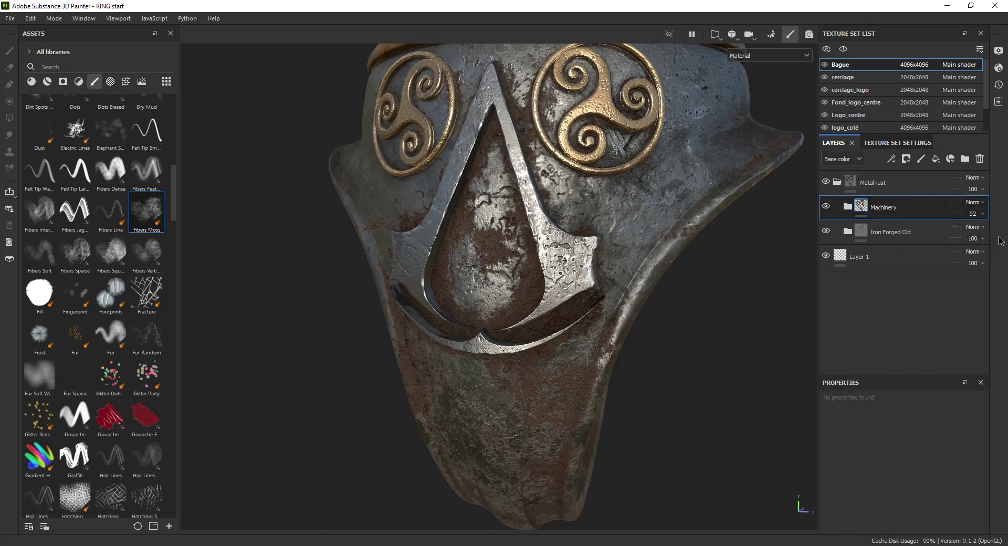
pyautogui.click(976, 203)
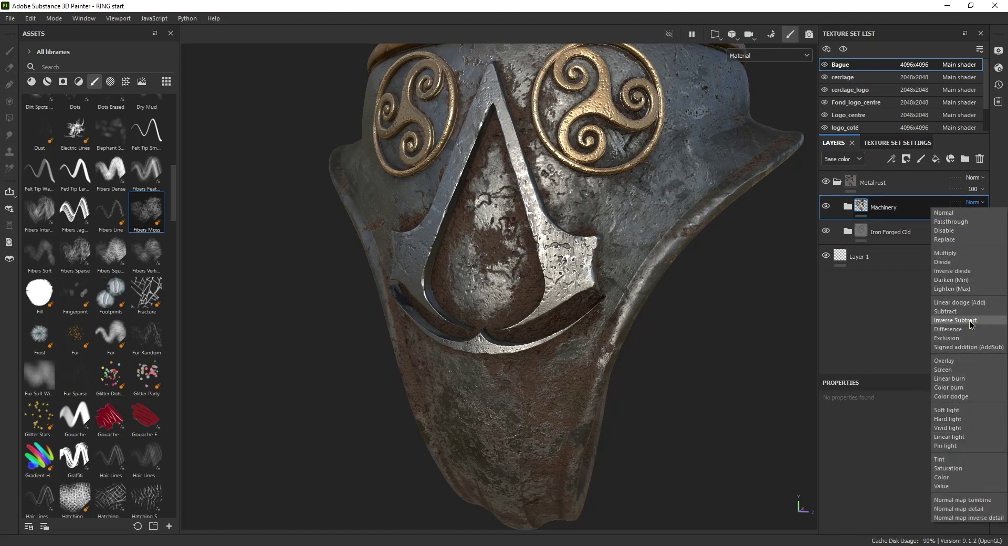
# Switch the Machinery group to Multiply blending and drop its opacity to 77
pyautogui.click(960, 254)
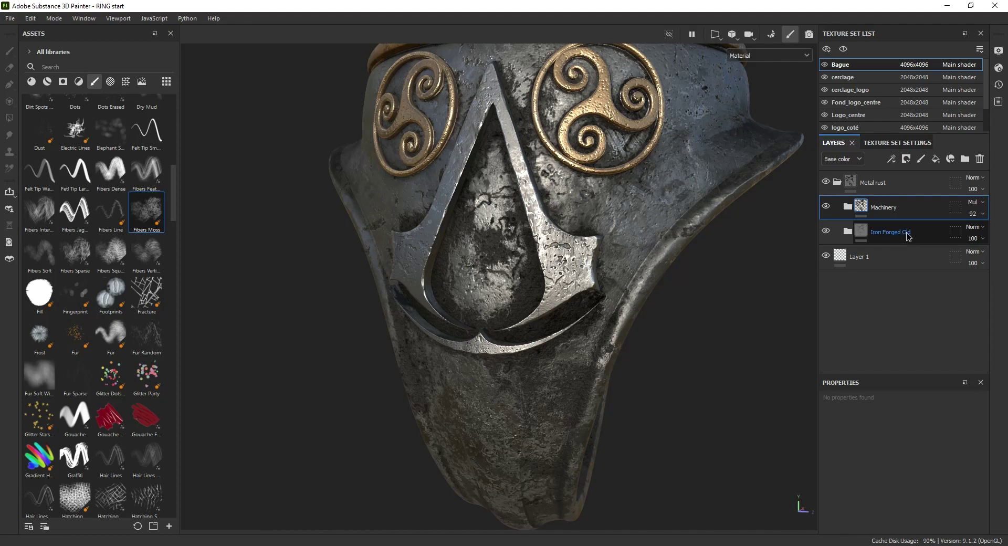
pyautogui.moveTo(561, 353)
pyautogui.keyDown('alt'); pyautogui.mouseDown()
pyautogui.moveTo(758, 293)
pyautogui.moveTo(619, 326)
pyautogui.moveTo(617, 294)
pyautogui.mouseUp(); pyautogui.keyUp('alt')
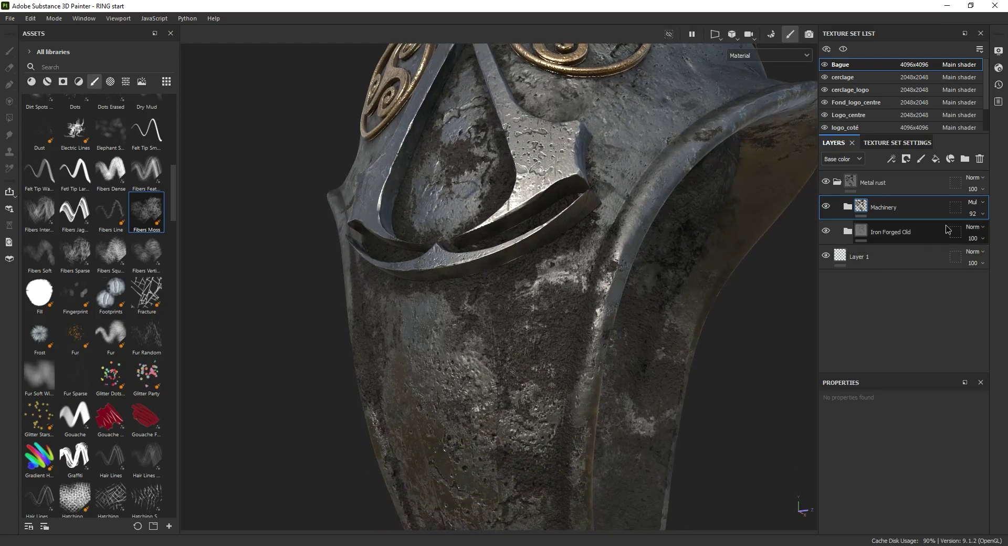
pyautogui.click(985, 214)
pyautogui.moveTo(997, 234); pyautogui.dragTo(992, 236)
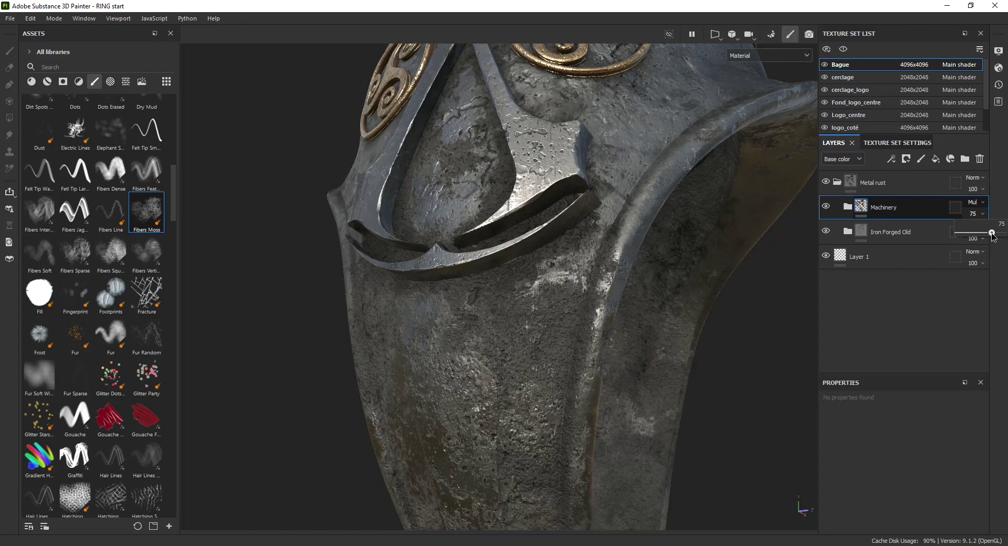
# Orbit and zoom in on the emblem to inspect the darker rust
pyautogui.moveTo(628, 288)
pyautogui.keyDown('alt'); pyautogui.mouseDown()
pyautogui.moveTo(678, 192)
pyautogui.moveTo(577, 307)
pyautogui.moveTo(660, 405)
pyautogui.mouseUp(); pyautogui.keyUp('alt')
pyautogui.scroll(3, 660, 405)
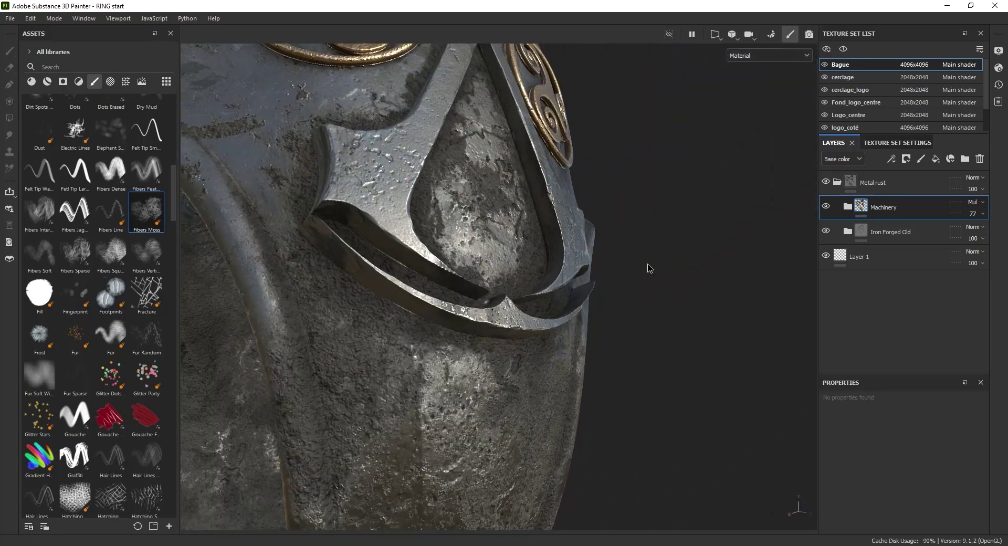
pyautogui.keyDown('alt'); pyautogui.moveTo(648, 270); pyautogui.dragTo(492, 362); pyautogui.keyUp('alt')
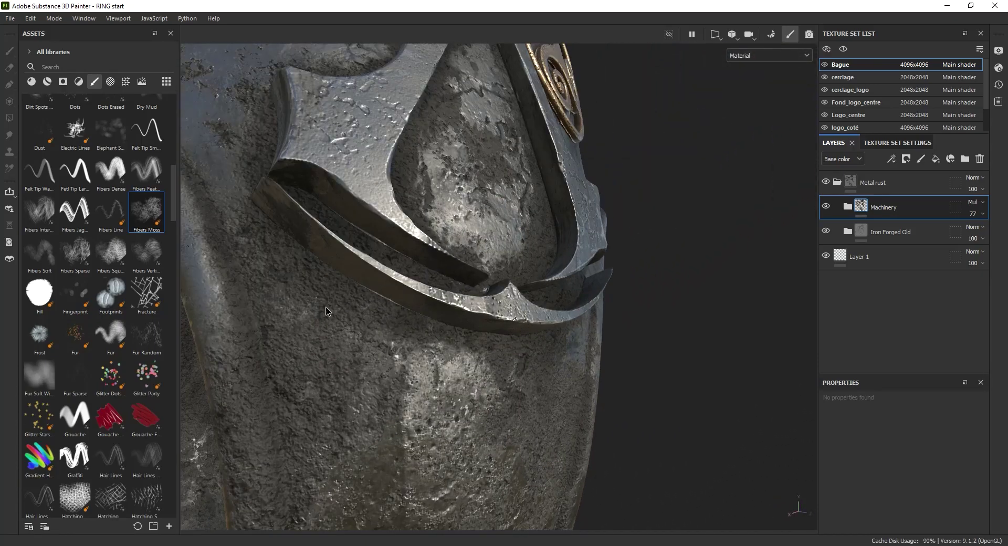
pyautogui.moveTo(322, 292)
pyautogui.keyDown('alt'); pyautogui.mouseDown()
pyautogui.moveTo(313, 329)
pyautogui.moveTo(259, 326)
pyautogui.moveTo(294, 371)
pyautogui.moveTo(1007, 192)
pyautogui.mouseUp(); pyautogui.keyUp('alt')
# Preview Divide and Inverse divide on the Machinery group's blend mode
pyautogui.click(977, 203)
pyautogui.click(980, 205)
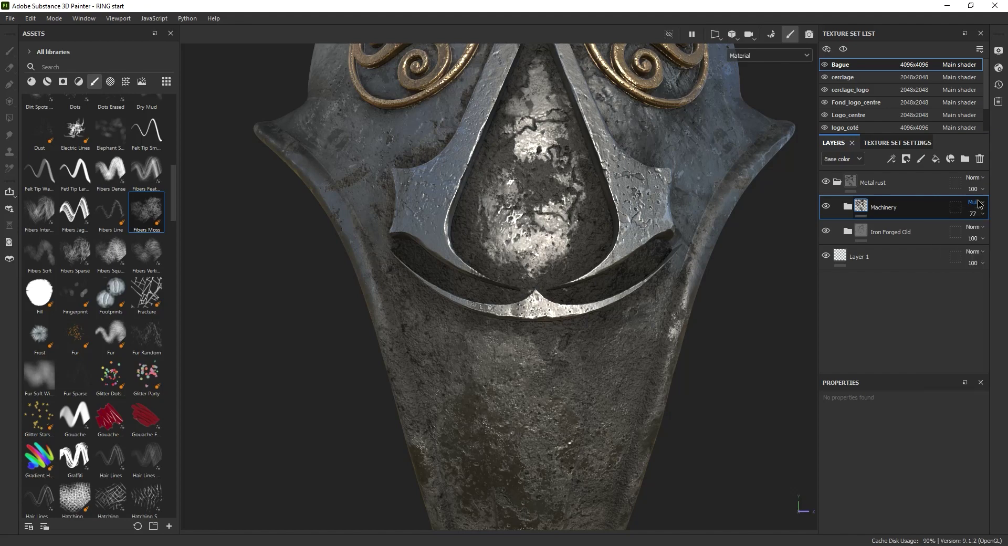
pyautogui.scroll(-1, 980, 205)
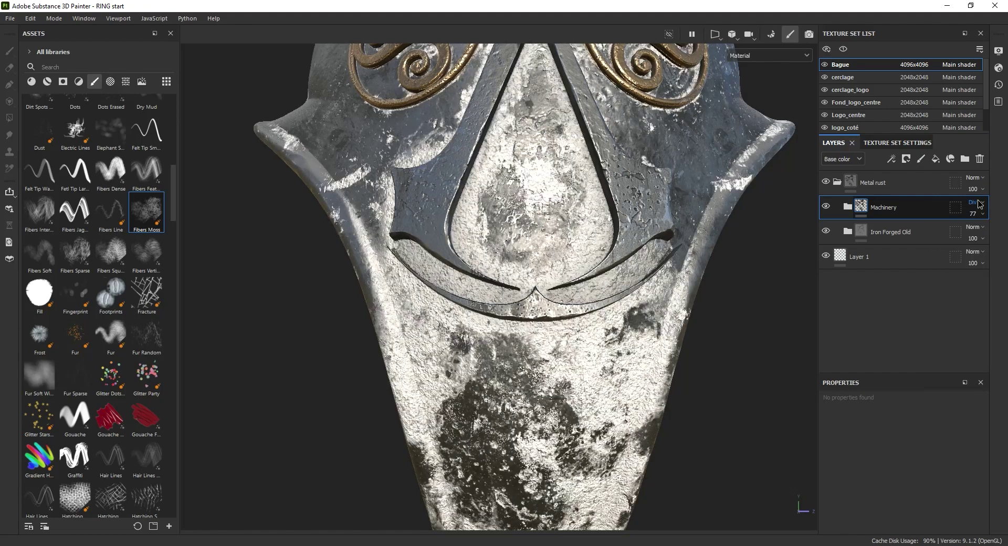
pyautogui.scroll(1, 980, 205)
pyautogui.scroll(-1, 980, 204)
pyautogui.scroll(1, 980, 205)
pyautogui.scroll(-1, 980, 205)
pyautogui.scroll(-1, 980, 205)
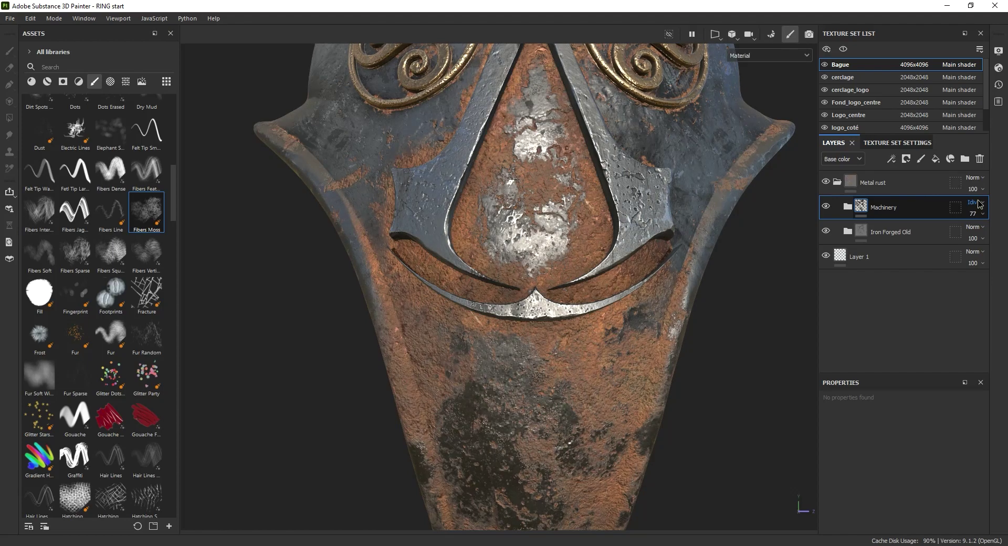
# Set the Machinery group back to Normal blending with opacity 77
pyautogui.click(983, 203)
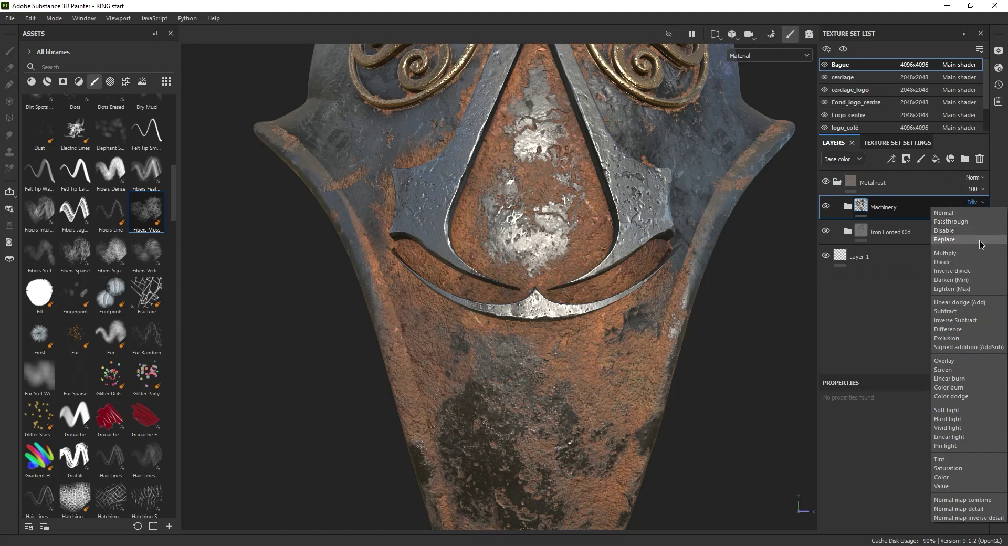
pyautogui.click(1004, 196)
pyautogui.click(982, 203)
pyautogui.click(975, 214)
pyautogui.write('77')
pyautogui.press('Return')
pyautogui.click(983, 214)
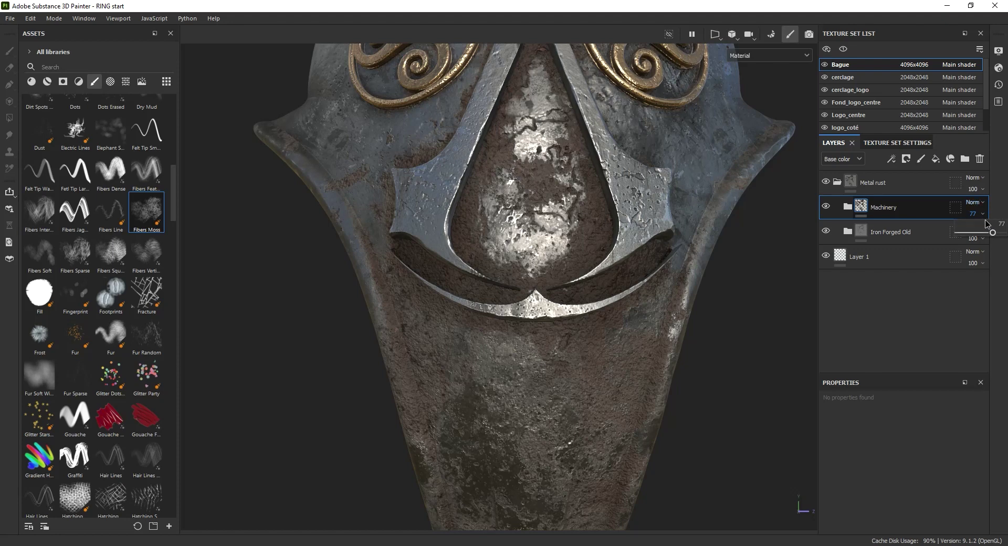
pyautogui.click(983, 203)
# Switch the Machinery blend to Replace, then cycle through the modes to land on Soft light
pyautogui.click(977, 235)
pyautogui.scroll(-1, 990, 202)
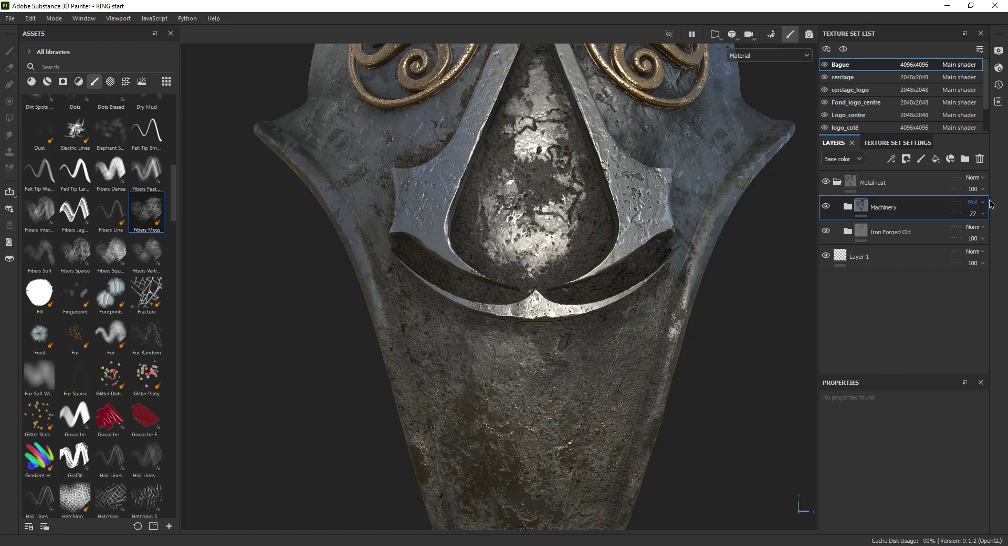
pyautogui.scroll(-2, 990, 201)
pyautogui.scroll(-1, 991, 202)
pyautogui.scroll(-1, 991, 205)
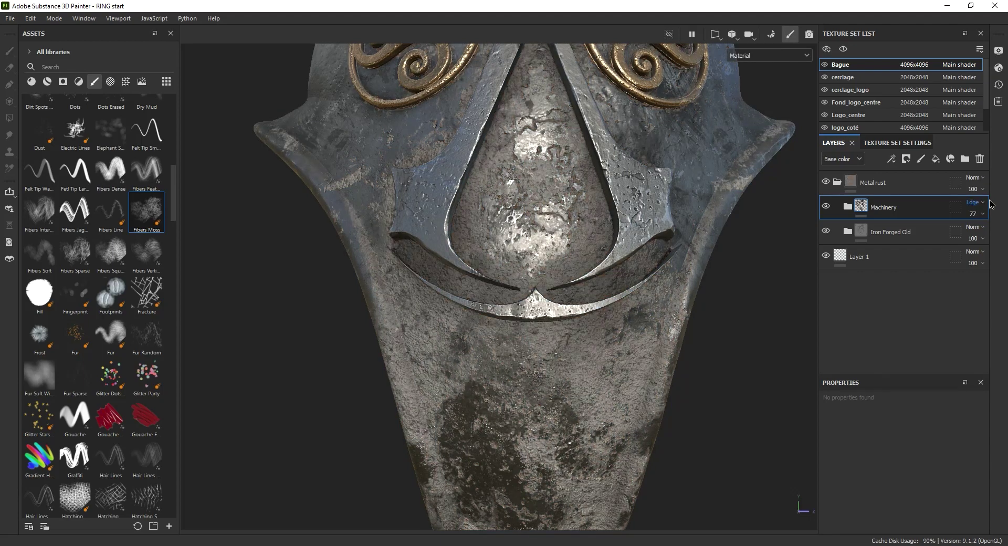
pyautogui.scroll(-1, 992, 205)
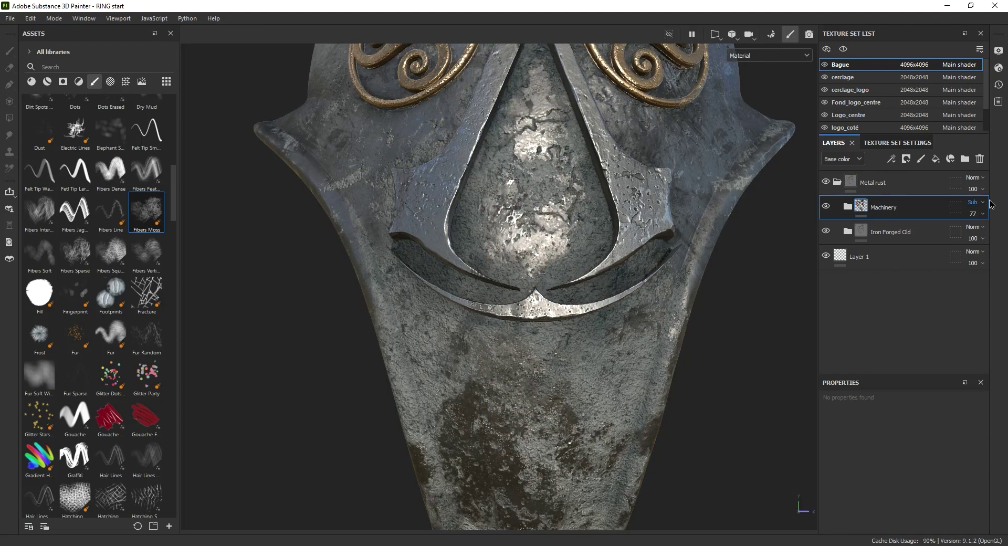
pyautogui.scroll(-1, 991, 205)
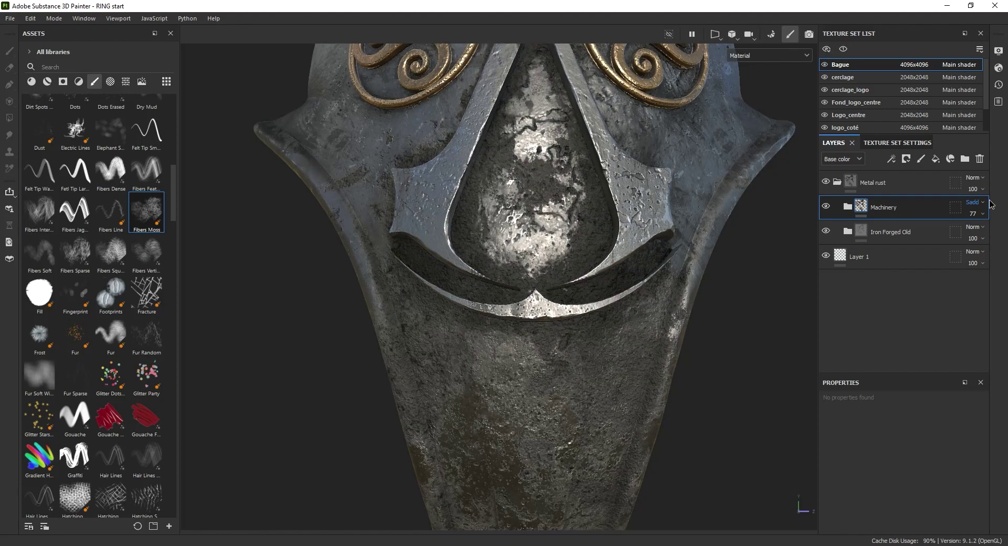
pyautogui.scroll(-1, 992, 205)
pyautogui.scroll(-3, 992, 204)
pyautogui.scroll(-2, 991, 205)
pyautogui.scroll(-1, 991, 205)
pyautogui.scroll(-1, 992, 204)
pyautogui.scroll(-1, 992, 205)
pyautogui.scroll(-1, 991, 205)
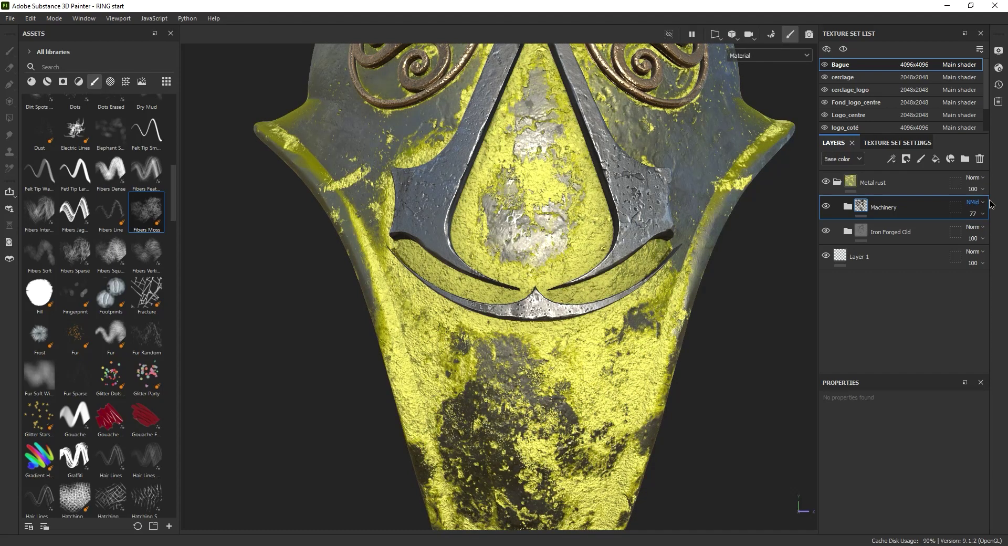
pyautogui.scroll(4, 992, 205)
pyautogui.scroll(3, 992, 205)
pyautogui.scroll(2, 991, 205)
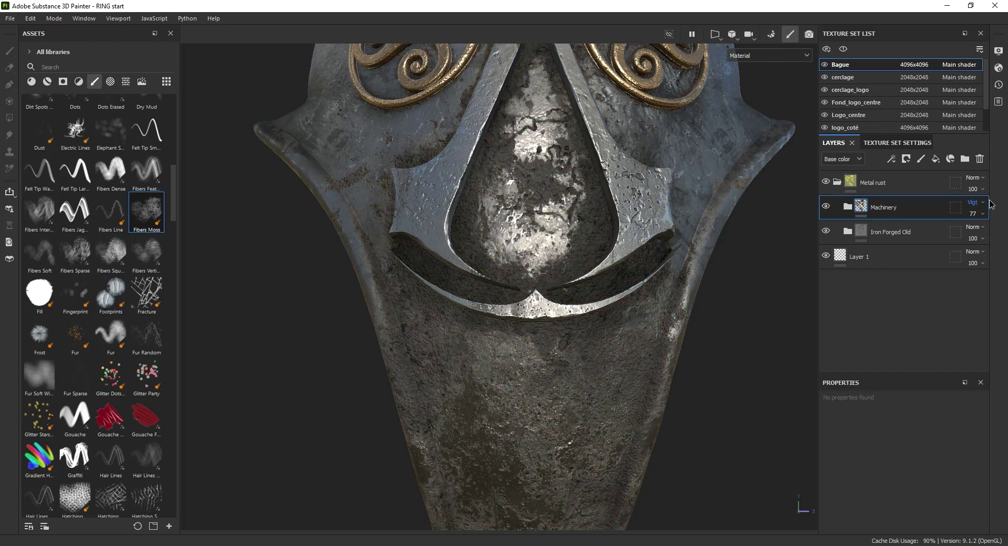
pyautogui.scroll(1, 991, 205)
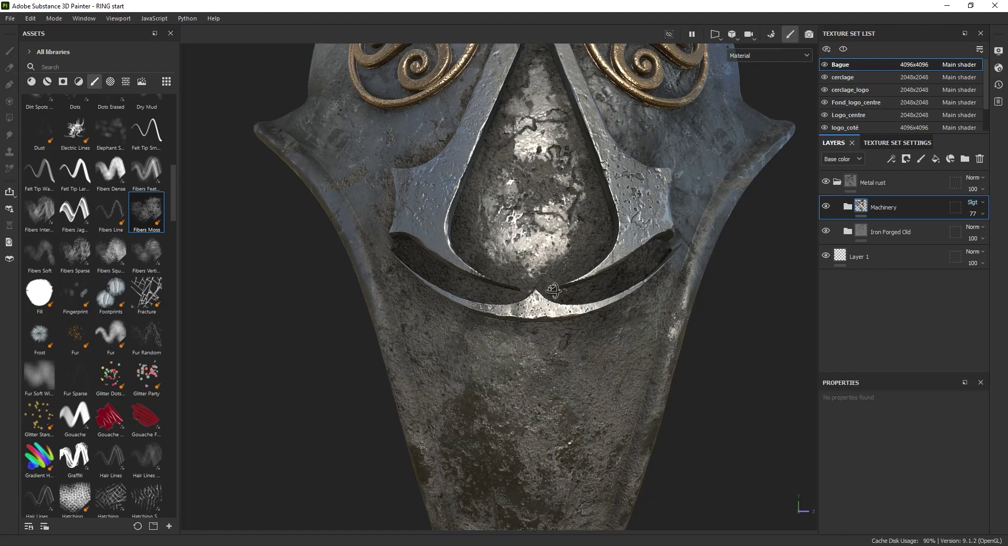
# Tune the Machinery group's opacity to about 79 while checking the ring's reflections
pyautogui.keyDown('alt'); pyautogui.moveTo(554, 296); pyautogui.dragTo(622, 275); pyautogui.keyUp('alt')
pyautogui.keyDown('shift'); pyautogui.moveTo(623, 274); pyautogui.dragTo(642, 293, button='right'); pyautogui.keyUp('shift')
pyautogui.click(973, 214)
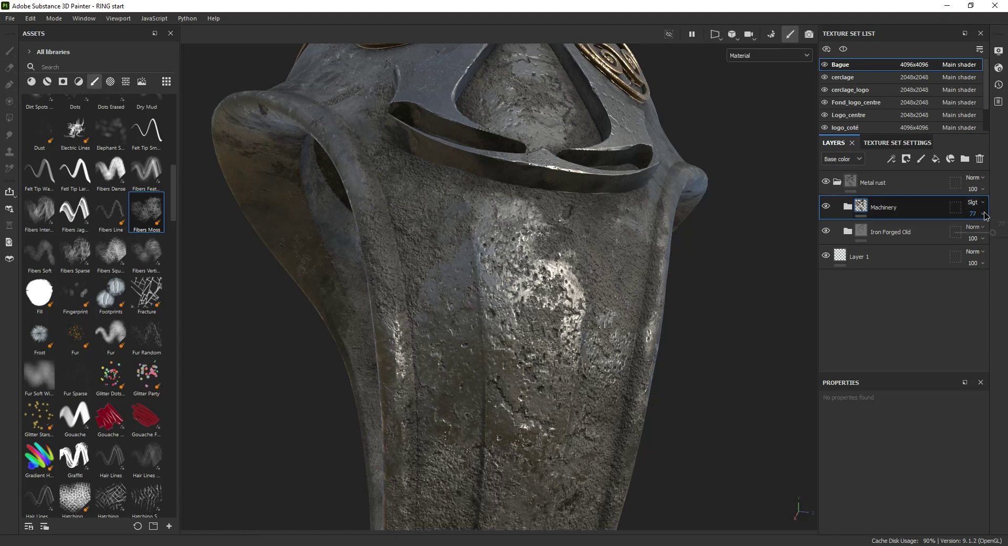
pyautogui.moveTo(995, 233)
pyautogui.mouseDown()
pyautogui.moveTo(971, 236)
pyautogui.moveTo(993, 234)
pyautogui.mouseUp()
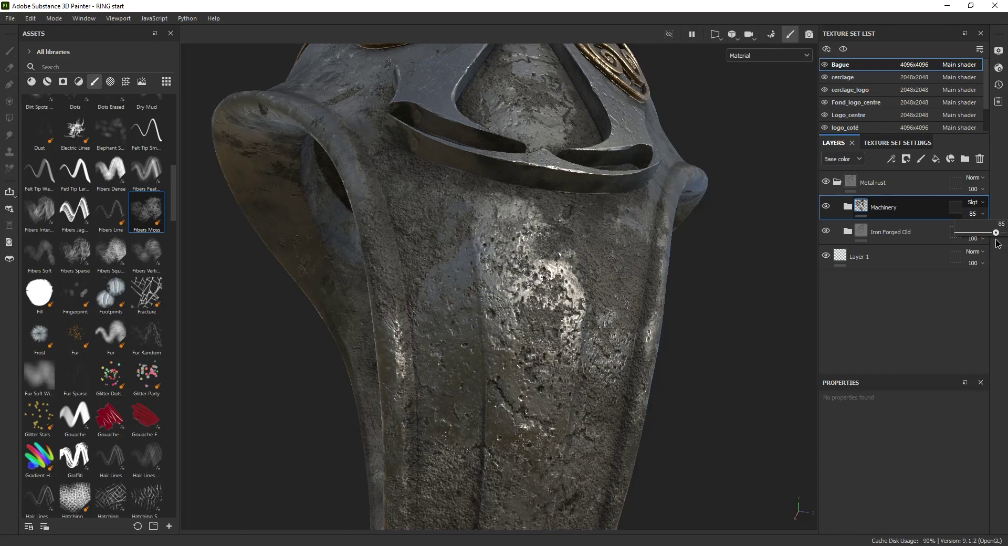
pyautogui.keyDown('alt'); pyautogui.moveTo(499, 263); pyautogui.dragTo(539, 291); pyautogui.keyUp('alt')
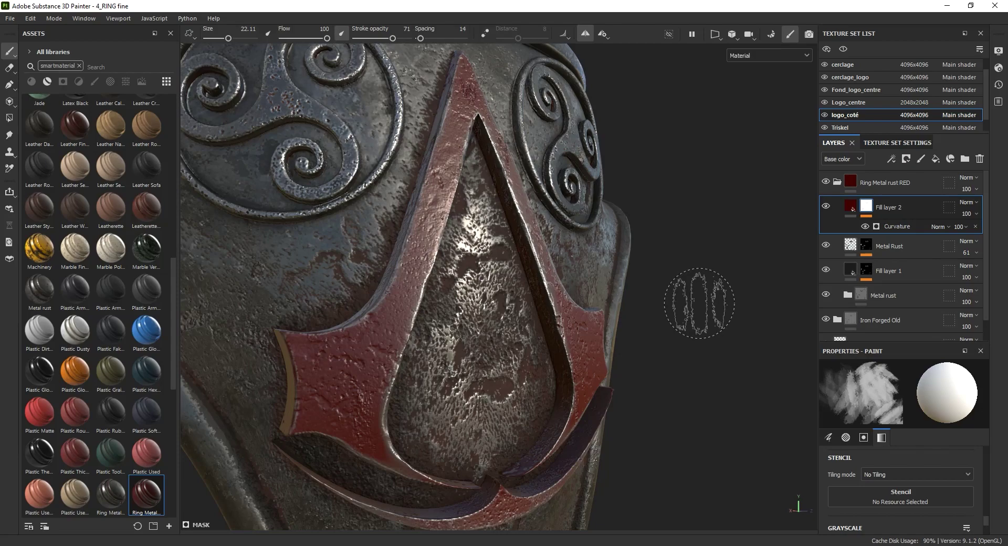
# Zoom in on the 4_RING fine red emblem and filter the assets to brushes
pyautogui.moveTo(699, 304)
pyautogui.keyDown('alt'); pyautogui.mouseDown()
pyautogui.moveTo(636, 304)
pyautogui.moveTo(736, 299)
pyautogui.mouseUp(); pyautogui.keyUp('alt')
pyautogui.scroll(3, 425, 329)
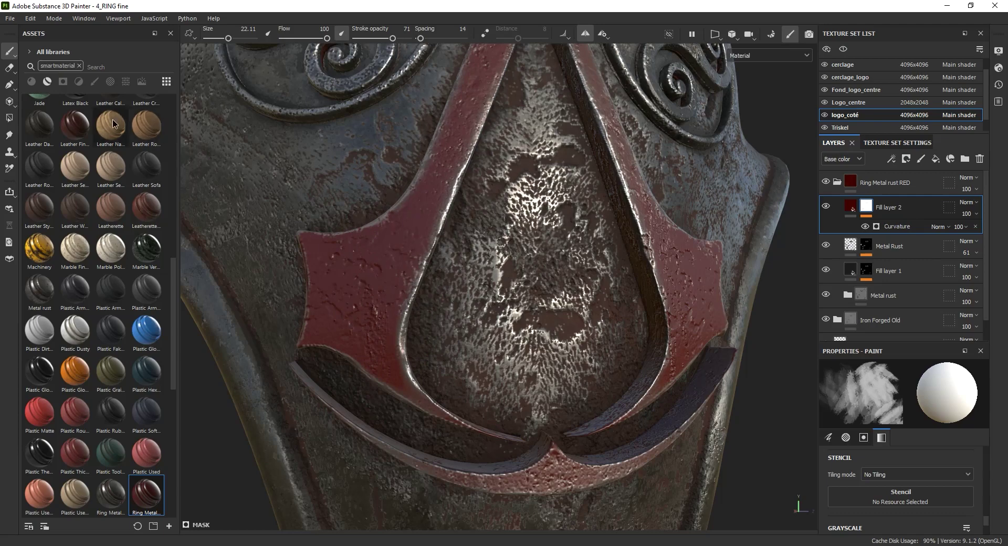
pyautogui.click(94, 81)
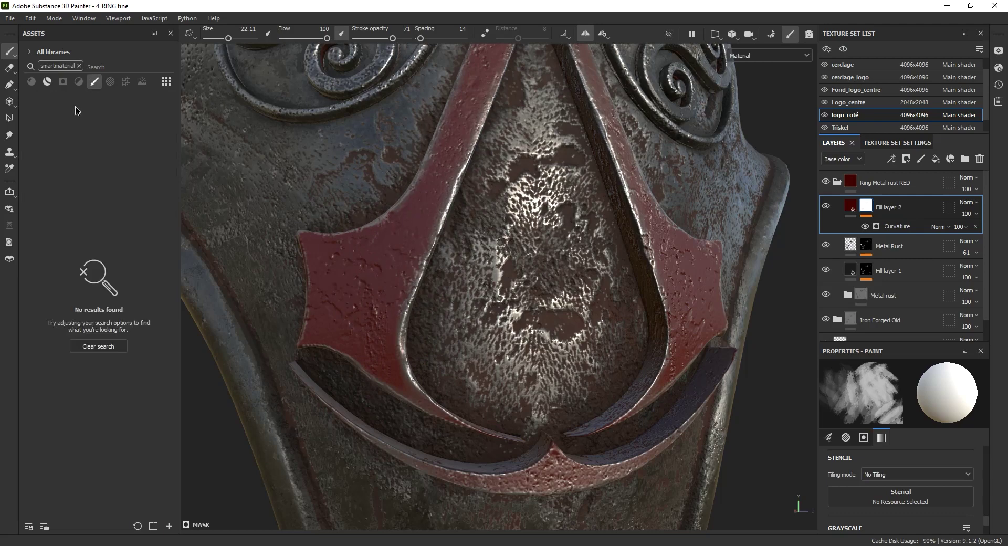
# Clear the smartmaterial filter and hide Fill layer 2, showing the whole bare-steel emblem
pyautogui.click(79, 66)
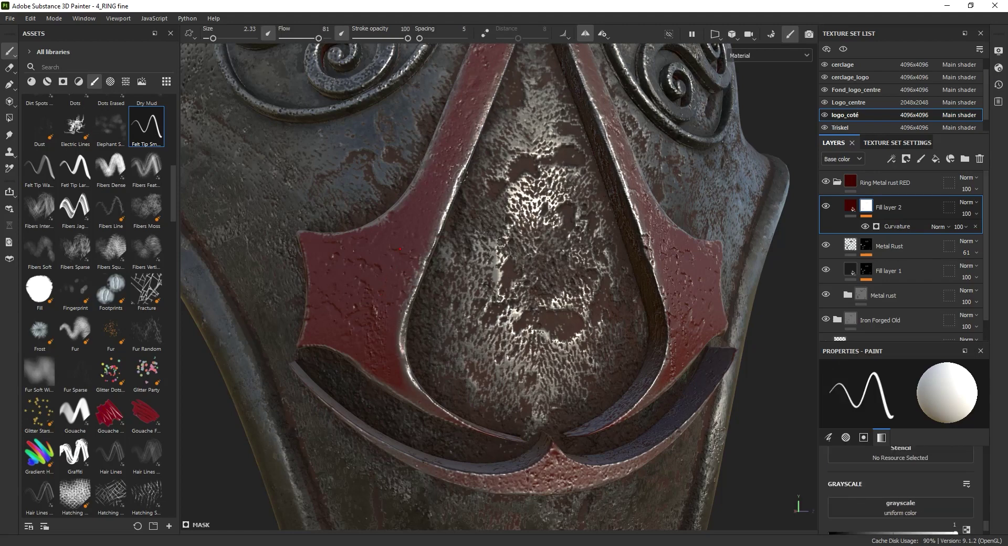
pyautogui.click(828, 208)
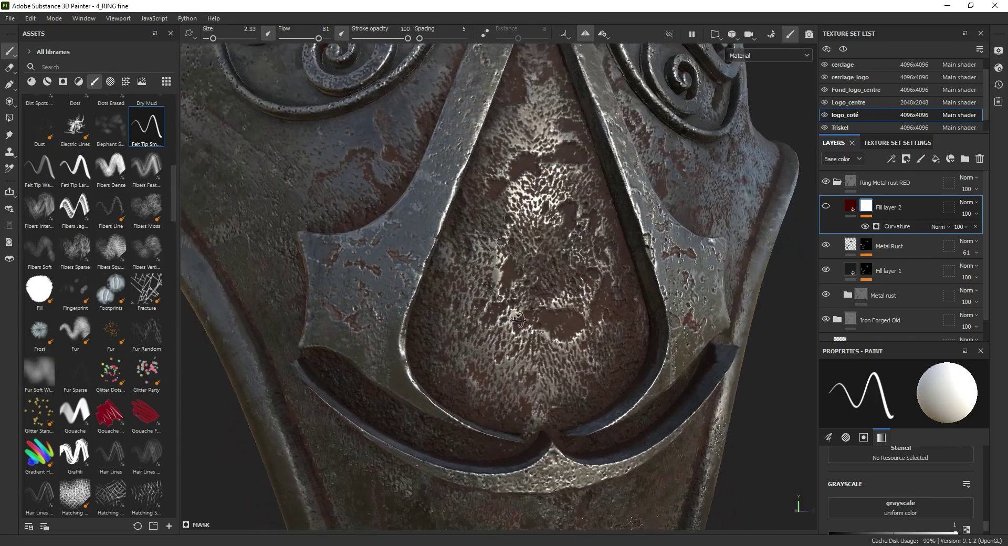
pyautogui.moveTo(549, 306)
pyautogui.keyDown('alt'); pyautogui.mouseDown(button='right')
pyautogui.moveTo(593, 356)
pyautogui.moveTo(508, 258)
pyautogui.mouseUp(button='right'); pyautogui.keyUp('alt')
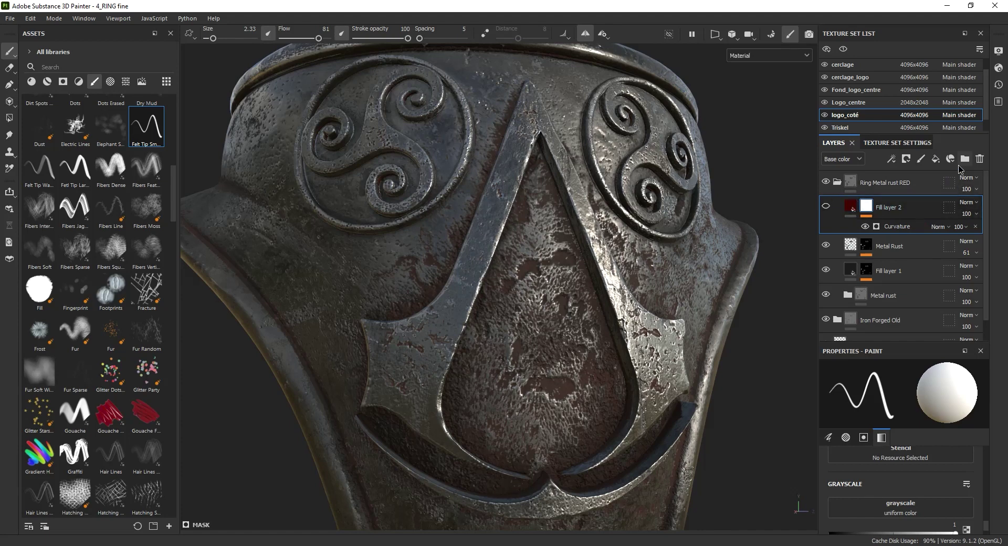
# Add Fill layer 3 with a flat dark red base colour, 4C0000
pyautogui.click(940, 161)
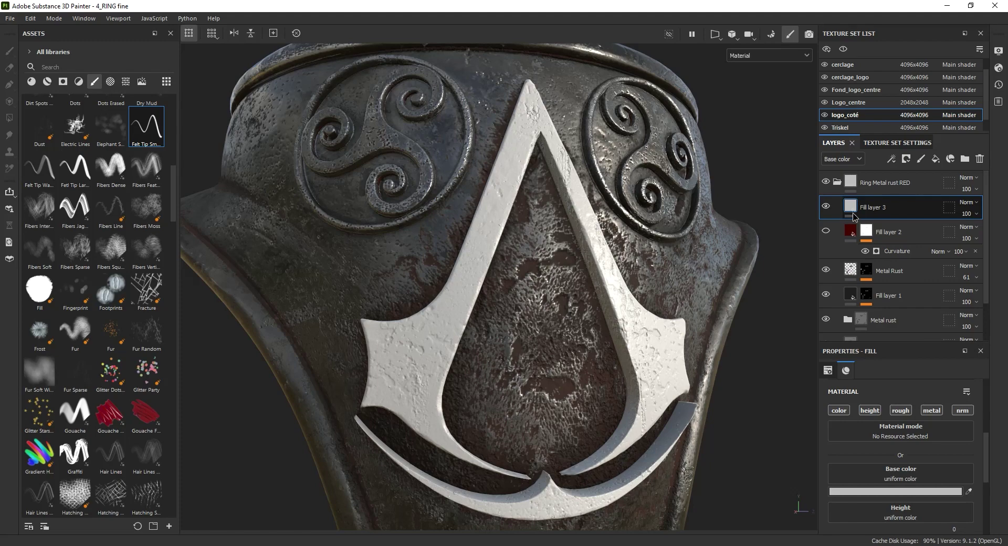
pyautogui.click(896, 491)
pyautogui.moveTo(837, 443); pyautogui.dragTo(868, 465)
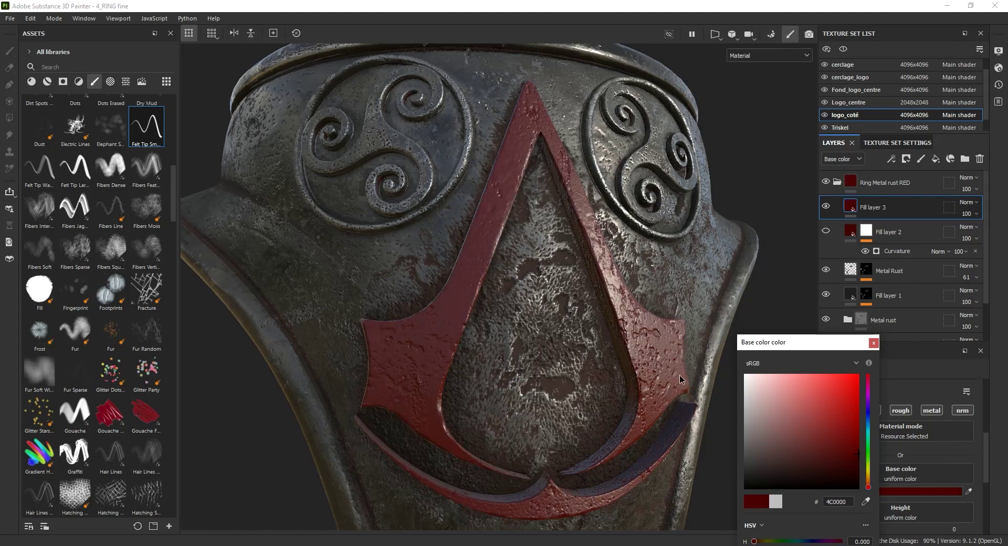
pyautogui.keyDown('alt'); pyautogui.moveTo(547, 315); pyautogui.dragTo(584, 337); pyautogui.keyUp('alt')
pyautogui.moveTo(522, 299)
pyautogui.keyDown('alt'); pyautogui.mouseDown()
pyautogui.moveTo(619, 333)
pyautogui.moveTo(671, 333)
pyautogui.moveTo(652, 394)
pyautogui.mouseUp(); pyautogui.keyUp('alt')
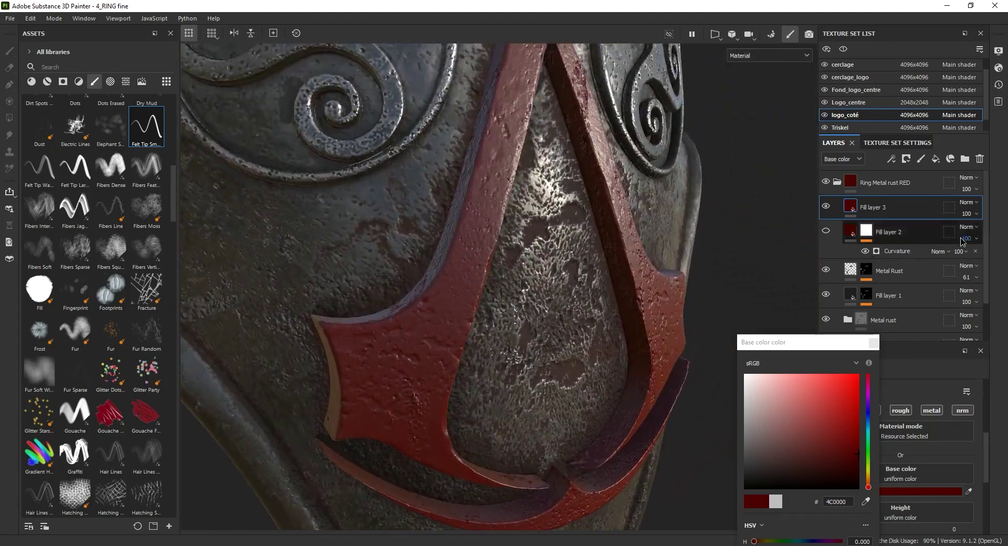
pyautogui.click(851, 210)
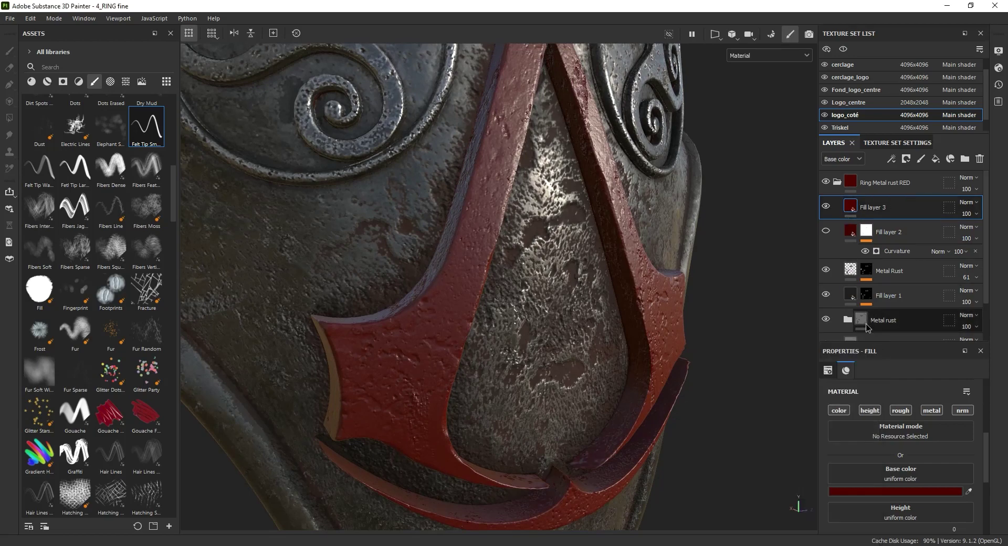
pyautogui.rightClick(852, 209)
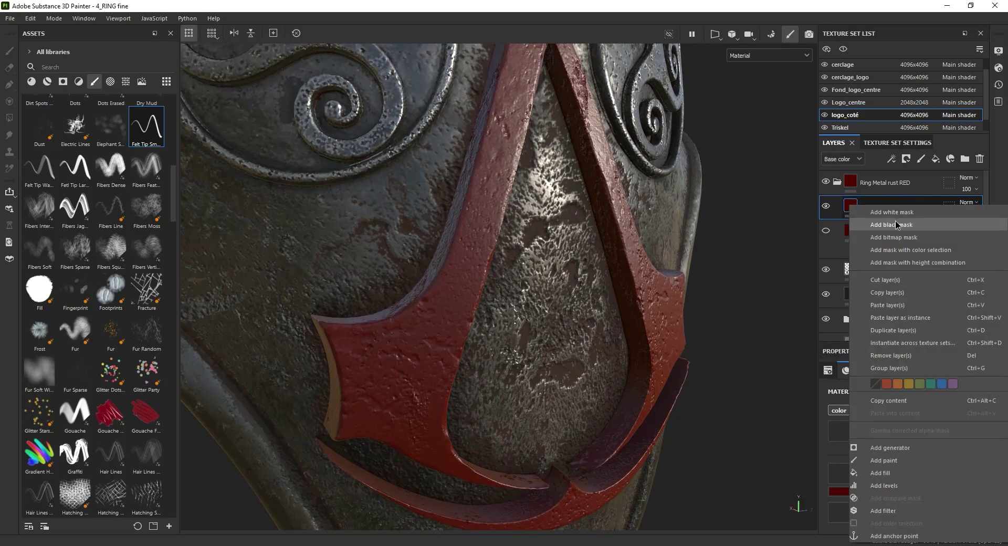
# Add a black mask to Fill layer 3 with a Curvature generator on it
pyautogui.click(895, 225)
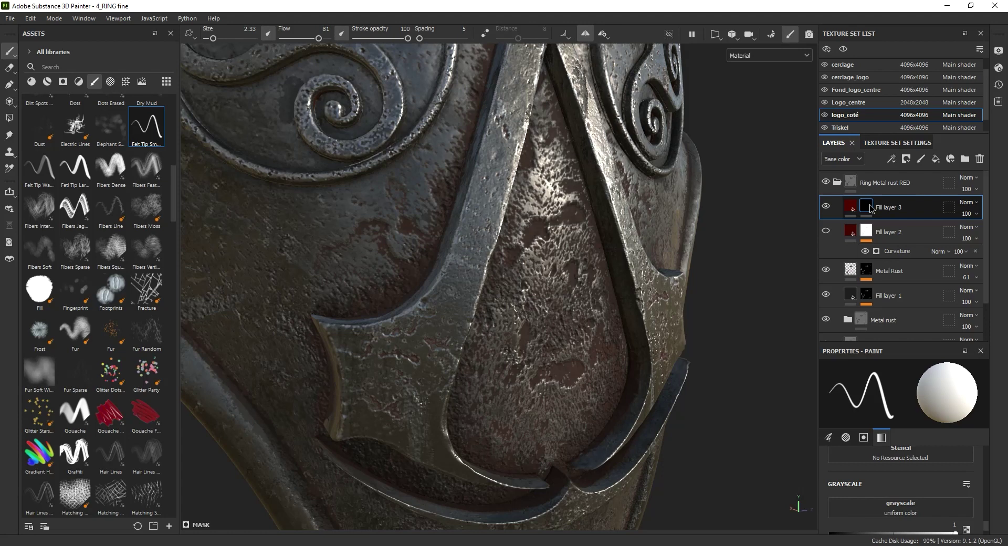
pyautogui.rightClick(870, 209)
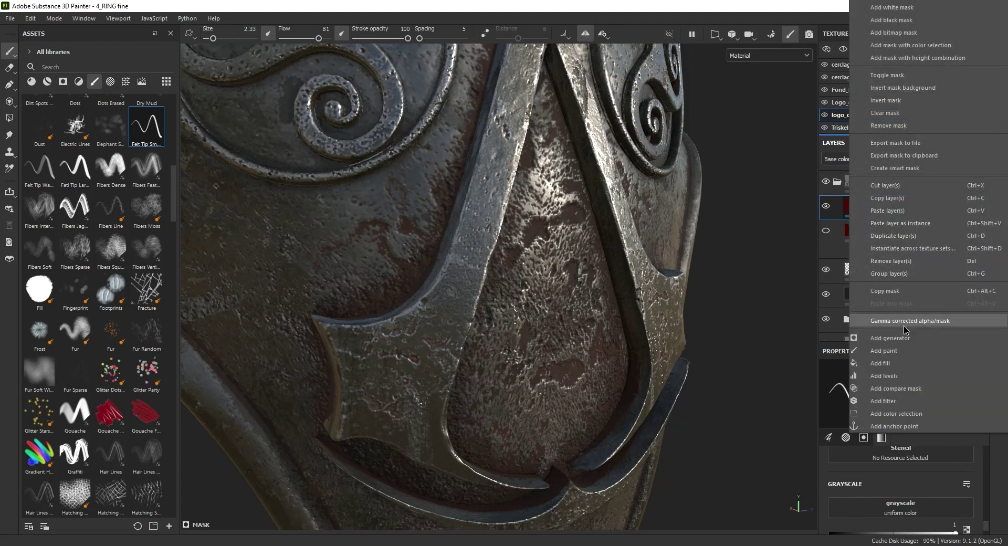
pyautogui.click(893, 339)
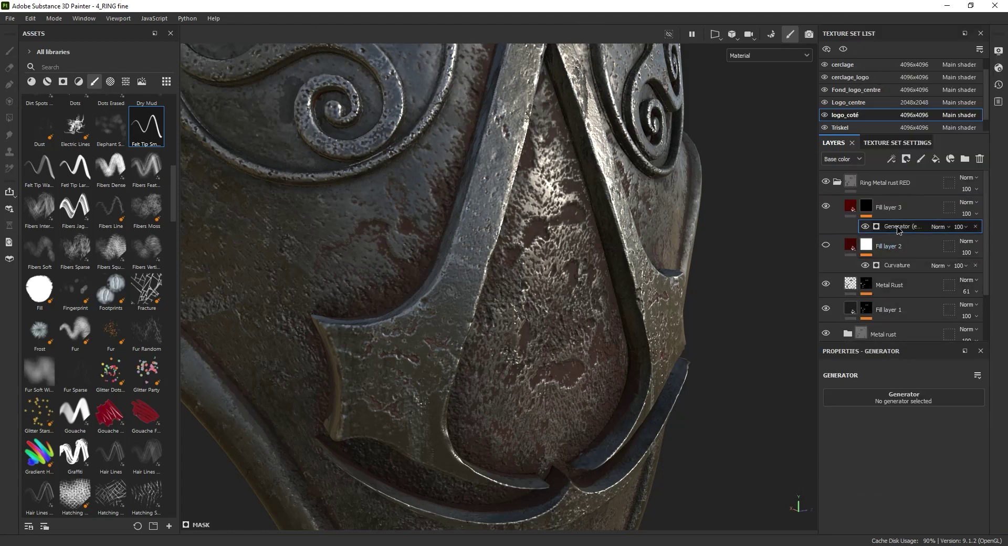
pyautogui.click(877, 398)
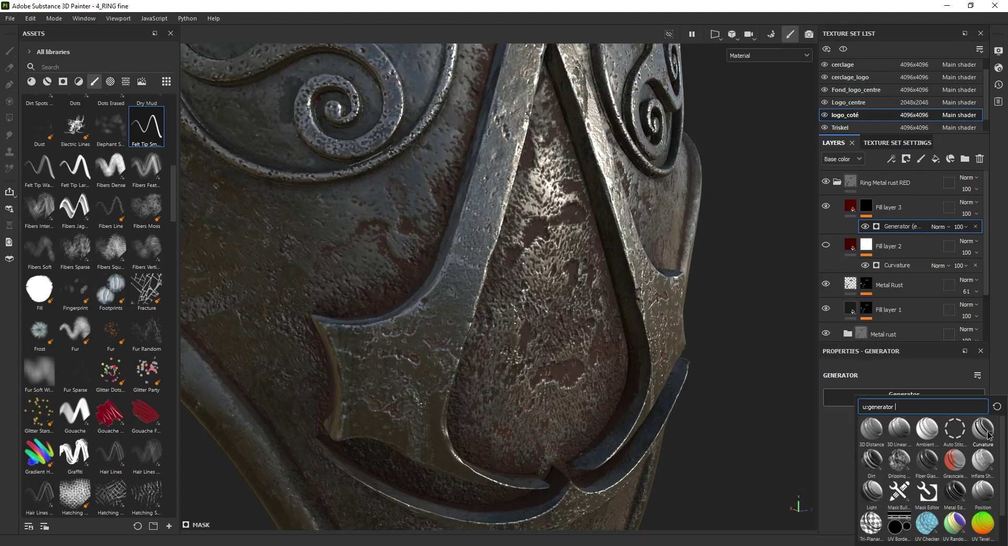
pyautogui.click(983, 430)
# Show Fill layer 3's mask in the viewport from a frontal view
pyautogui.keyDown('alt'); pyautogui.moveTo(525, 294); pyautogui.dragTo(607, 312); pyautogui.keyUp('alt')
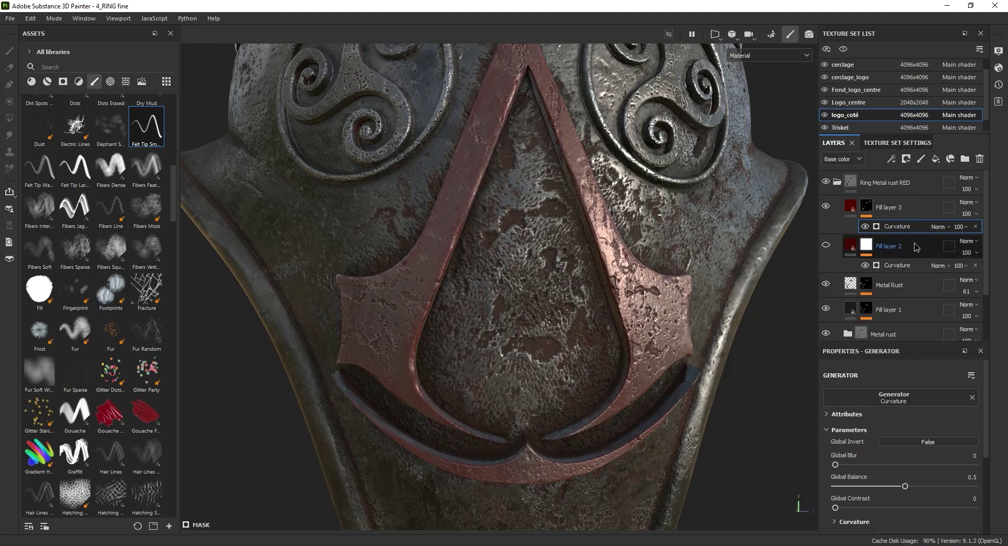
pyautogui.click(868, 211)
pyautogui.keyDown('alt'); pyautogui.click(868, 211); pyautogui.keyUp('alt')
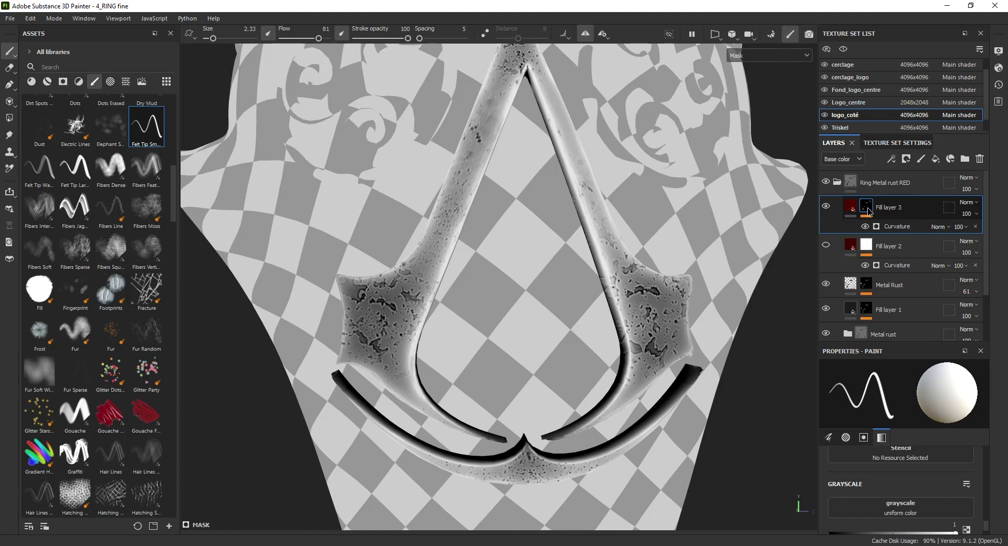
# Set the Curvature generator's Global Balance to 0.21 and Global Contrast to 0.6
pyautogui.keyDown('alt'); pyautogui.moveTo(735, 300); pyautogui.dragTo(400, 329); pyautogui.keyUp('alt')
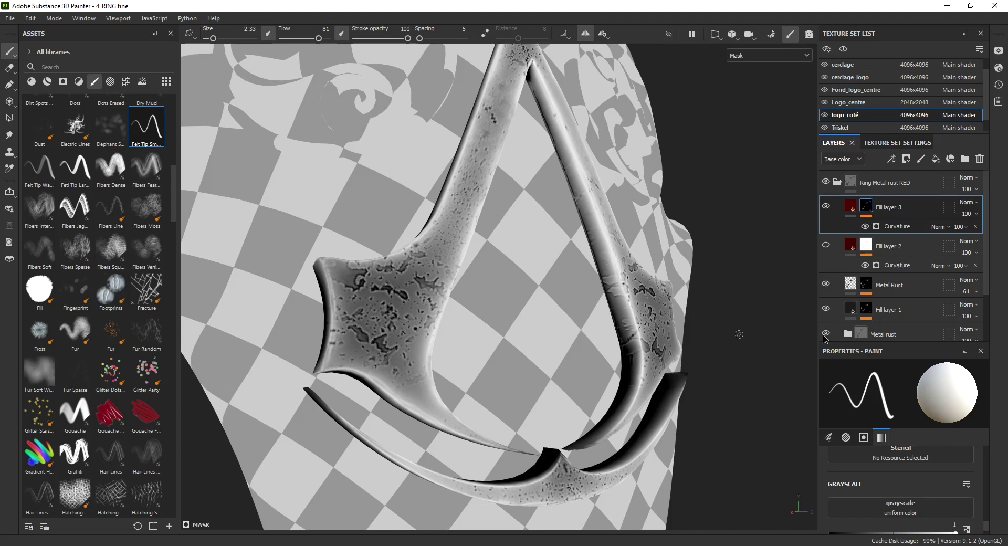
pyautogui.click(899, 226)
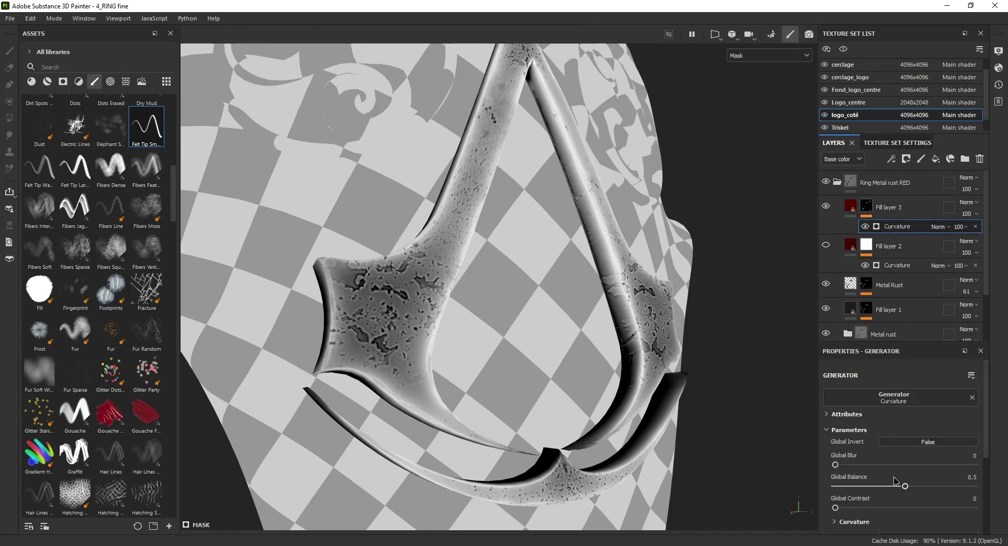
pyautogui.moveTo(909, 489); pyautogui.dragTo(858, 488)
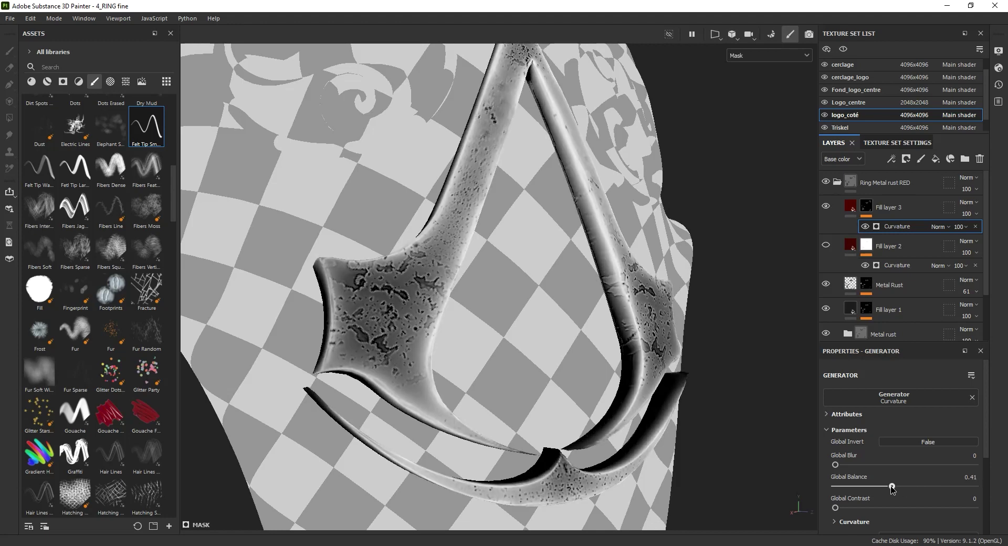
pyautogui.moveTo(858, 488); pyautogui.dragTo(865, 488)
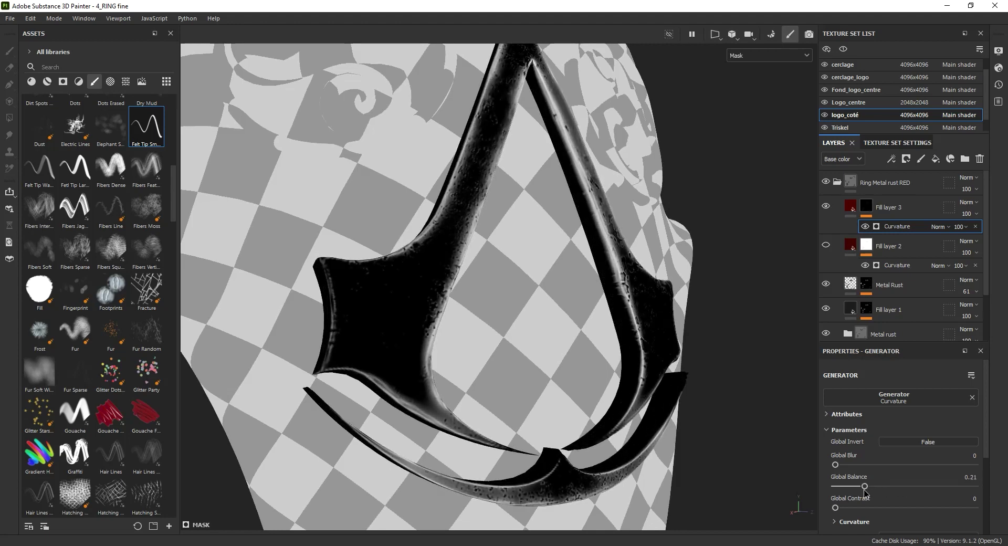
pyautogui.moveTo(836, 508); pyautogui.dragTo(938, 509)
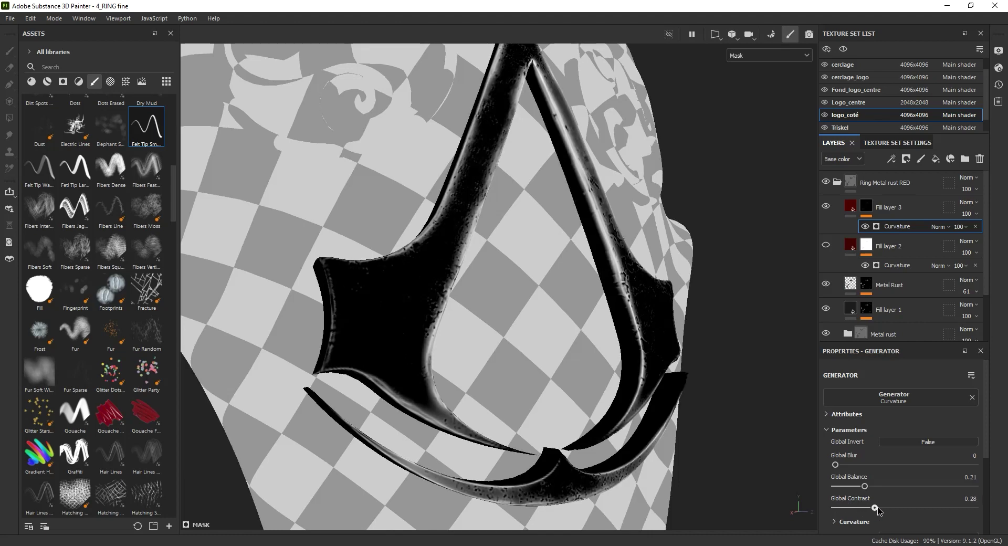
pyautogui.moveTo(944, 508); pyautogui.dragTo(918, 508)
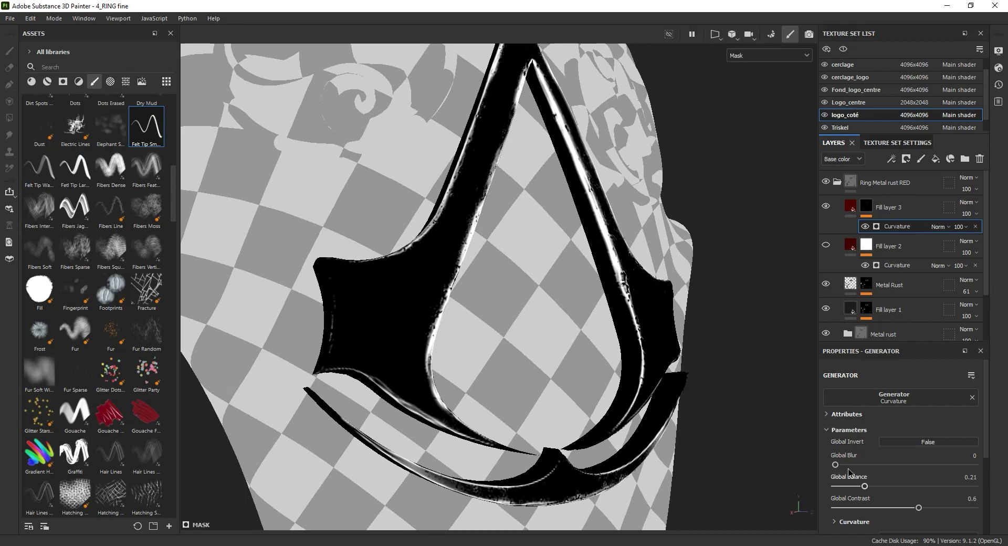
pyautogui.keyDown('alt'); pyautogui.moveTo(578, 410); pyautogui.dragTo(605, 431); pyautogui.keyUp('alt')
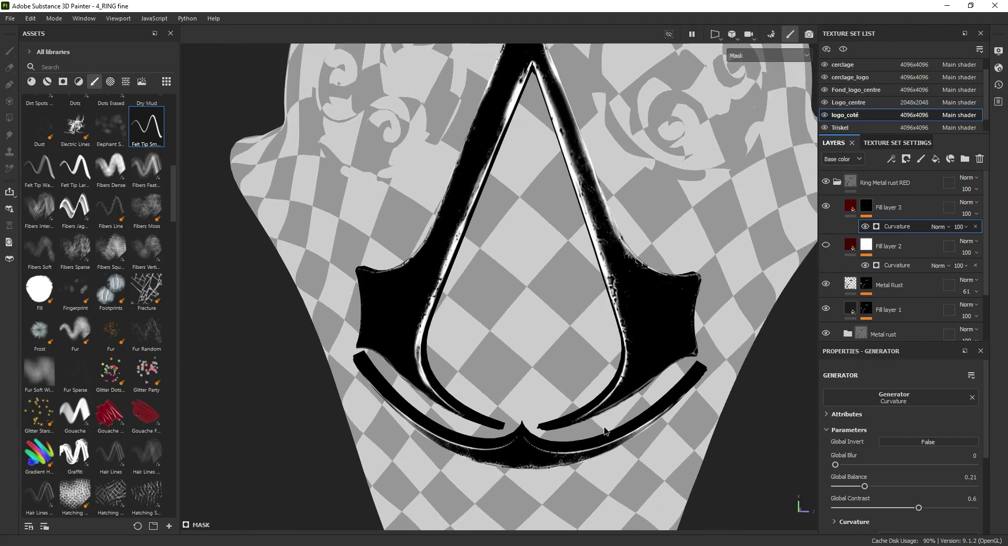
pyautogui.press('m')
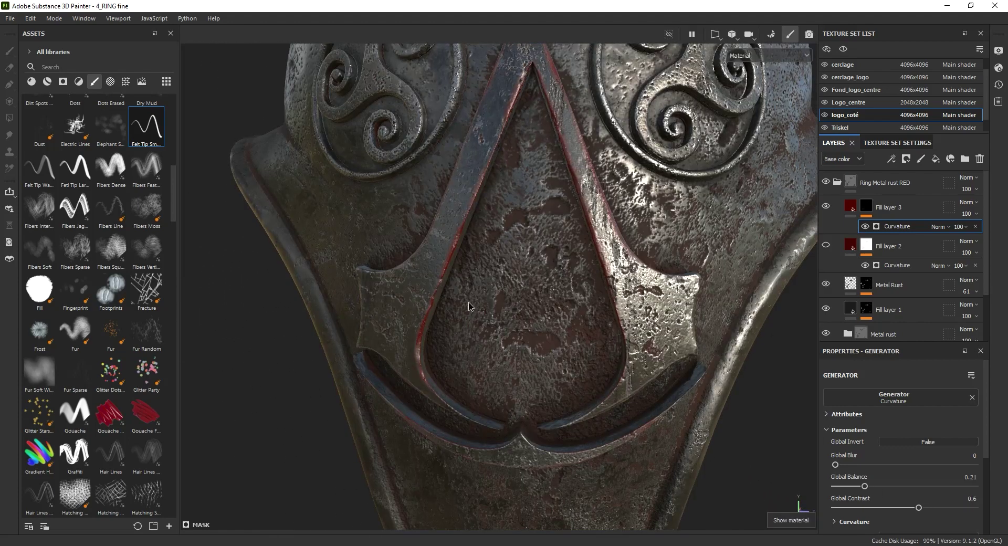
# Set the curvature mask's Global Invert to True so red fills the emblem
pyautogui.keyDown('alt'); pyautogui.moveTo(461, 363); pyautogui.dragTo(540, 366); pyautogui.keyUp('alt')
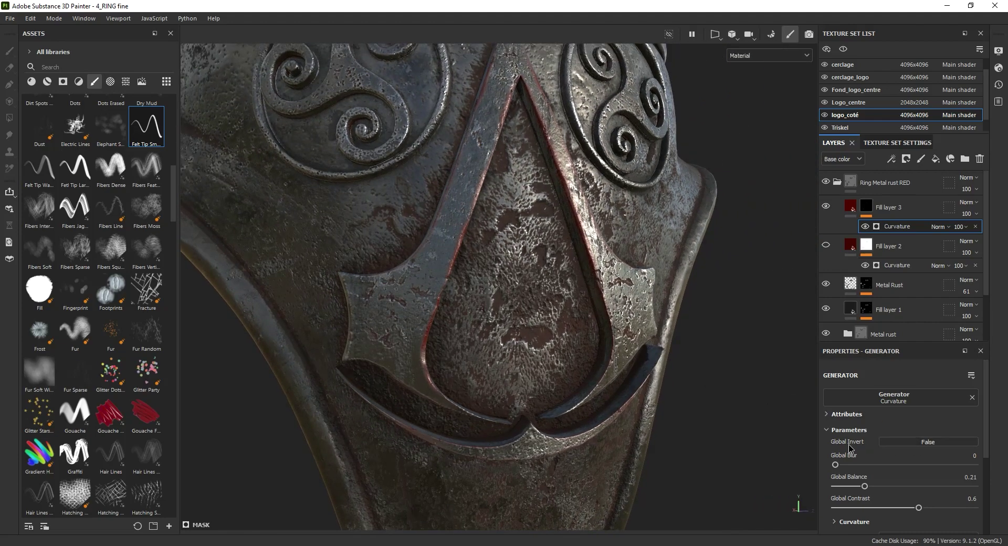
pyautogui.click(968, 447)
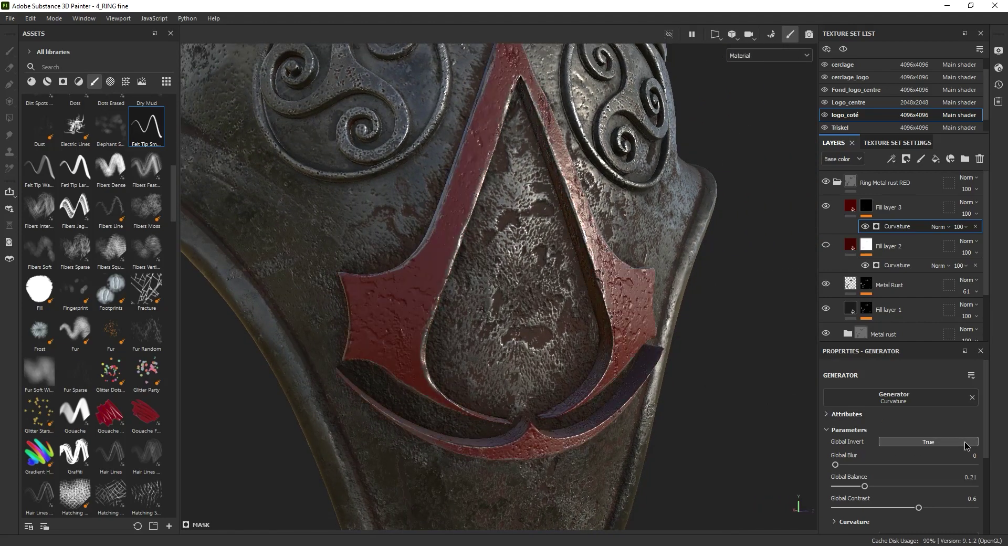
pyautogui.moveTo(688, 353)
pyautogui.keyDown('alt'); pyautogui.mouseDown()
pyautogui.moveTo(460, 333)
pyautogui.moveTo(390, 364)
pyautogui.moveTo(564, 332)
pyautogui.moveTo(590, 305)
pyautogui.mouseUp(); pyautogui.keyUp('alt')
pyautogui.scroll(5, 389, 364)
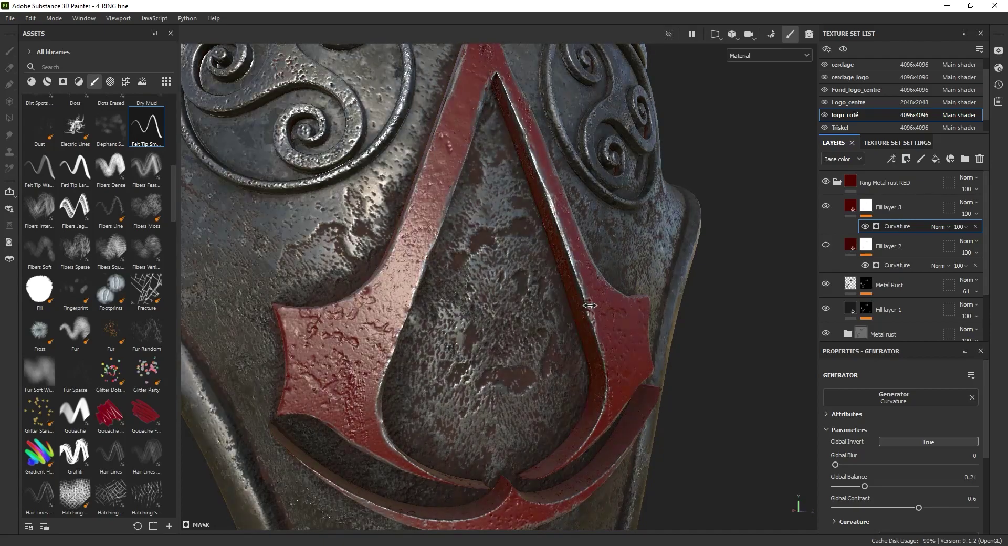
pyautogui.moveTo(589, 305)
pyautogui.keyDown('shift'); pyautogui.mouseDown(button='right')
pyautogui.moveTo(614, 321)
pyautogui.moveTo(606, 323)
pyautogui.moveTo(619, 320)
pyautogui.mouseUp(button='right'); pyautogui.keyUp('shift')
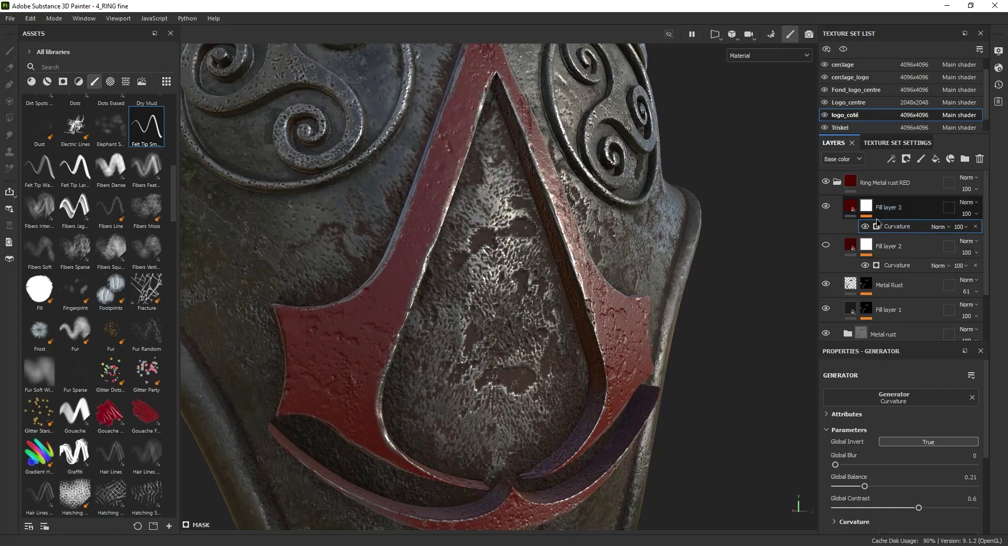
# Hide Fill layer 3 and show Fill layer 2 again
pyautogui.click(826, 206)
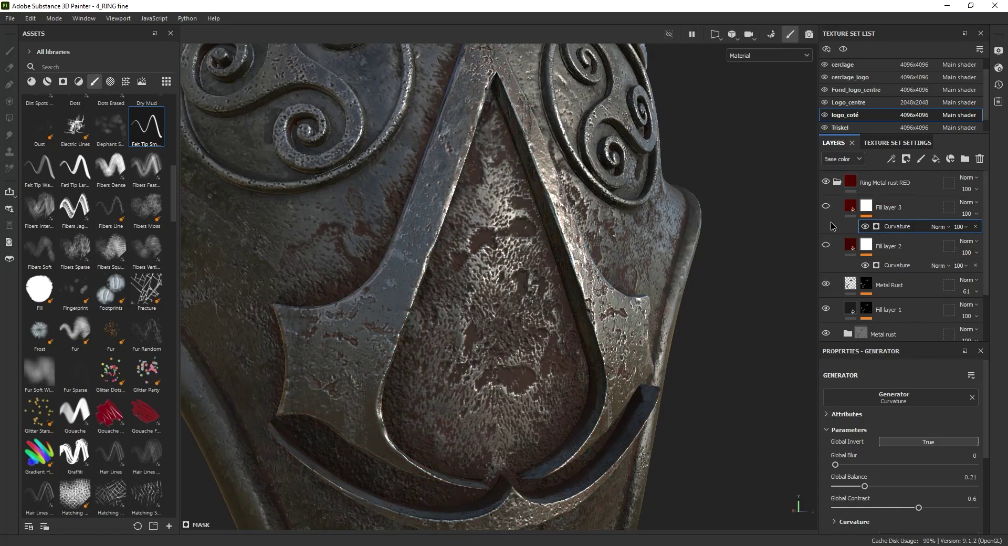
pyautogui.click(827, 245)
pyautogui.keyDown('alt'); pyautogui.moveTo(629, 311); pyautogui.dragTo(661, 333); pyautogui.keyUp('alt')
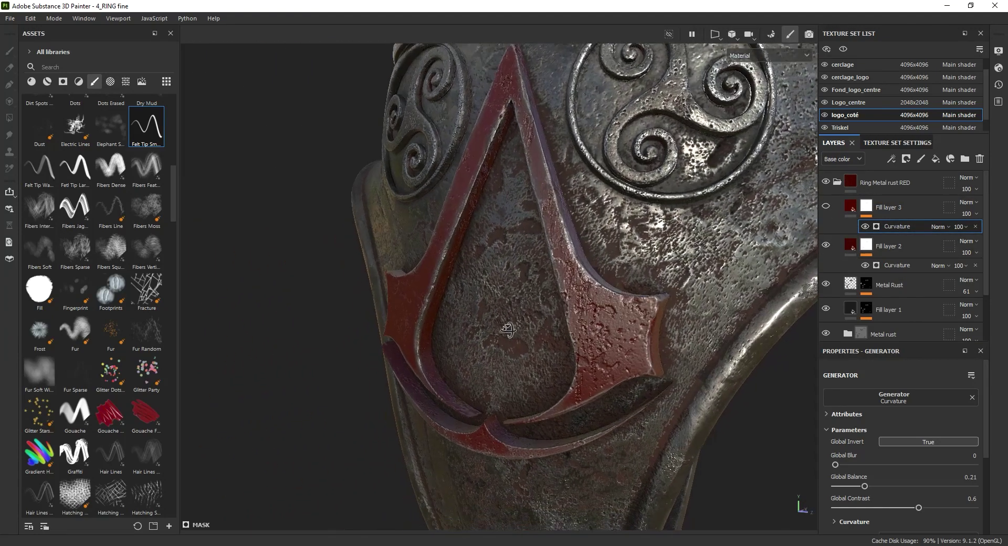